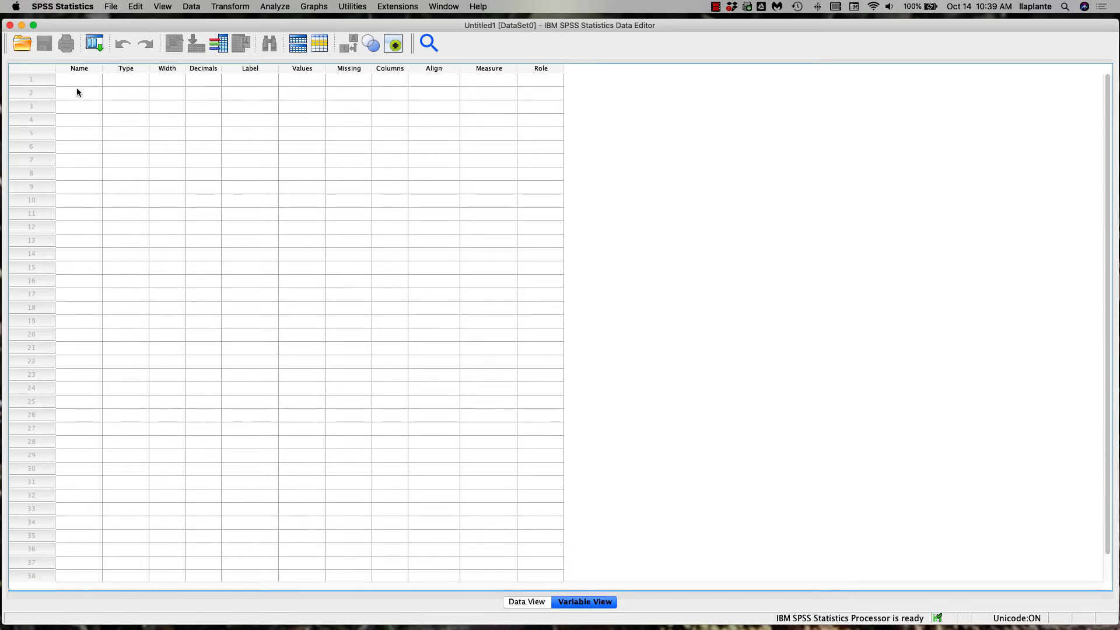
- Import the Excel file Exercise 12.S.8.xlsx from its Exercise 12.S.8 worksheet, reading variable names from the first row
left_click(524, 602)
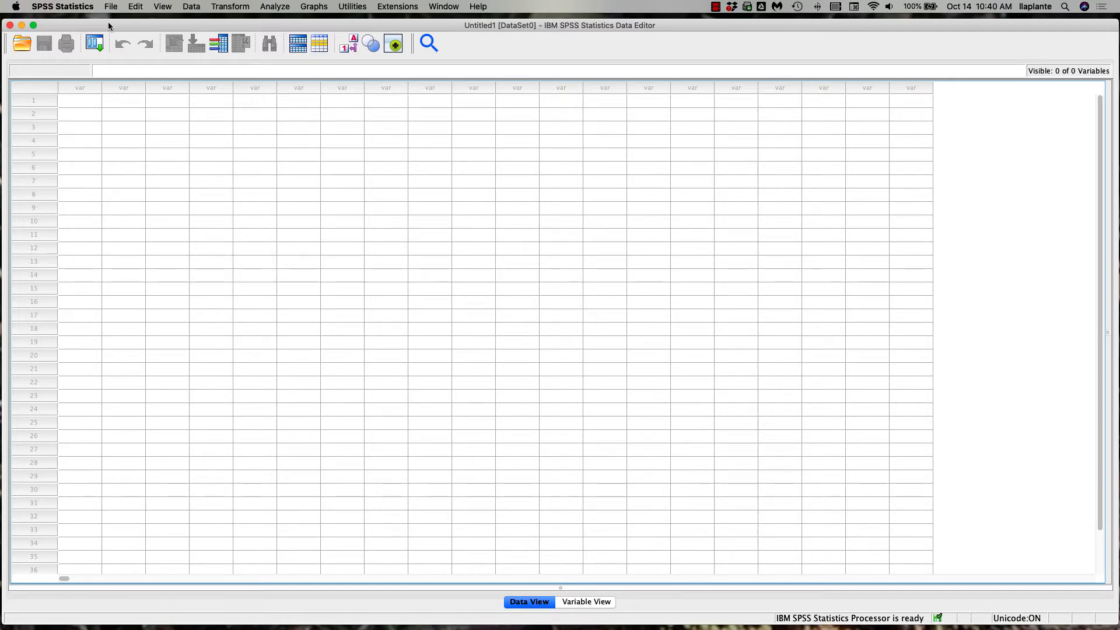
left_click(112, 7)
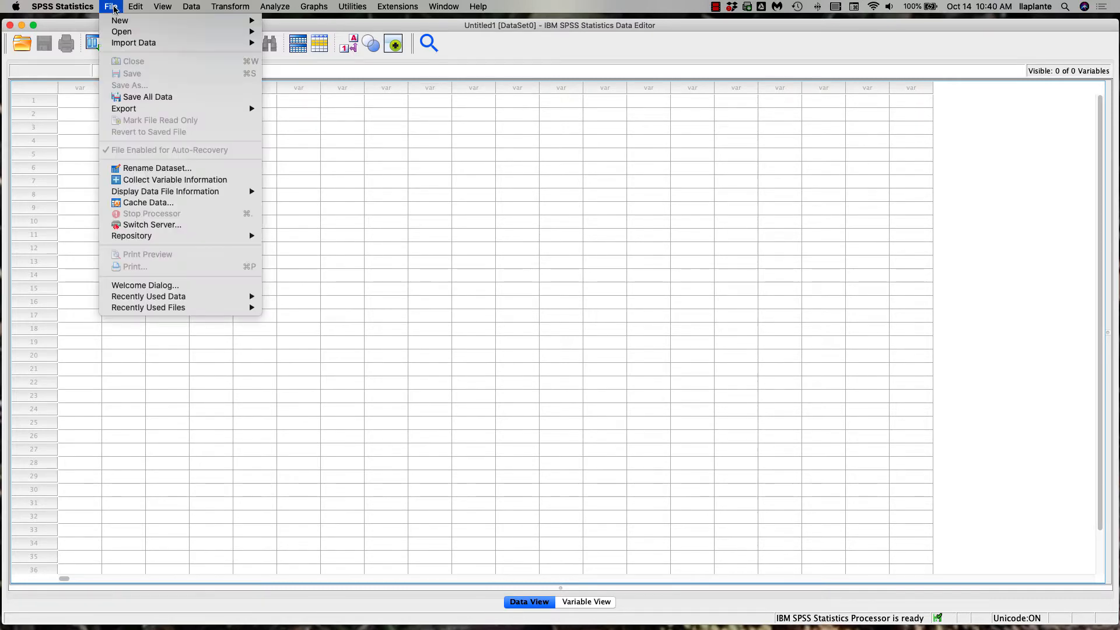
mouse_move(140, 43)
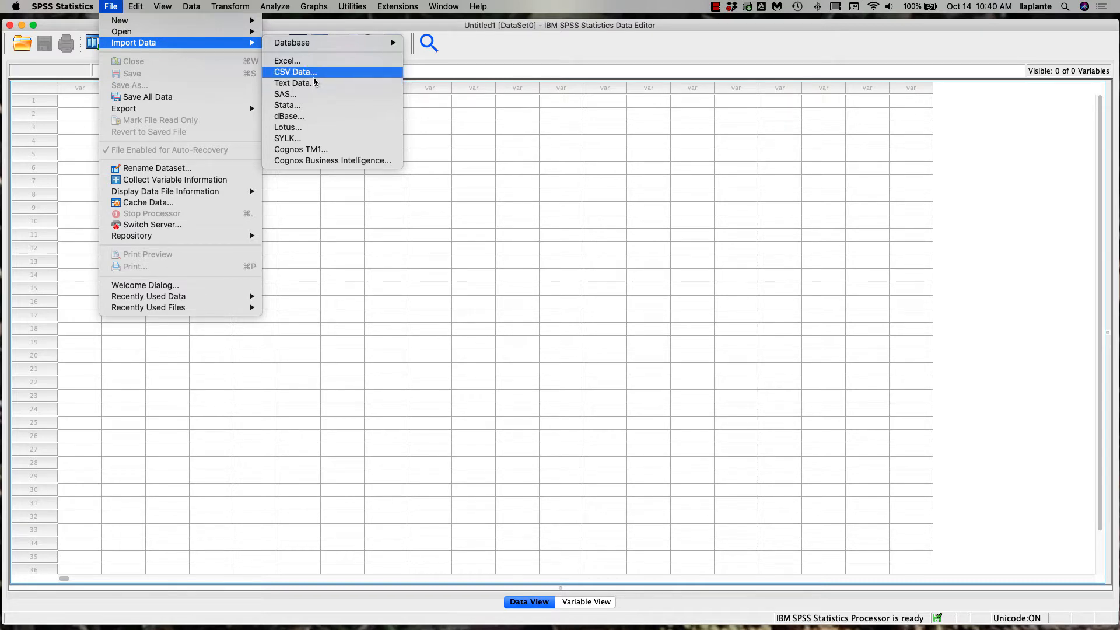
left_click(288, 61)
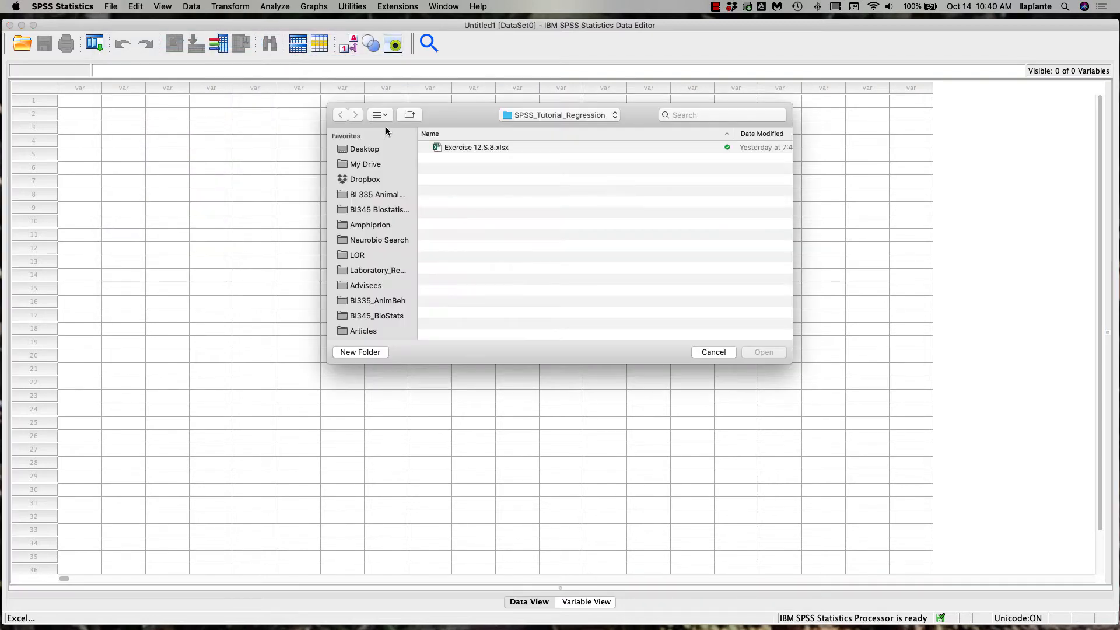
left_click(484, 147)
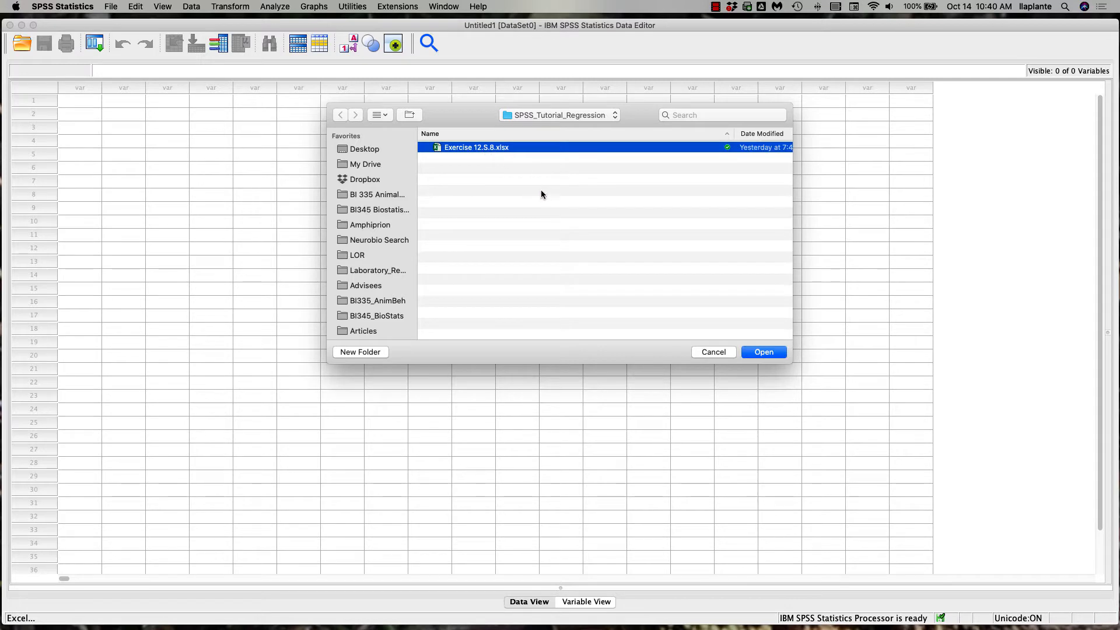
left_click(768, 349)
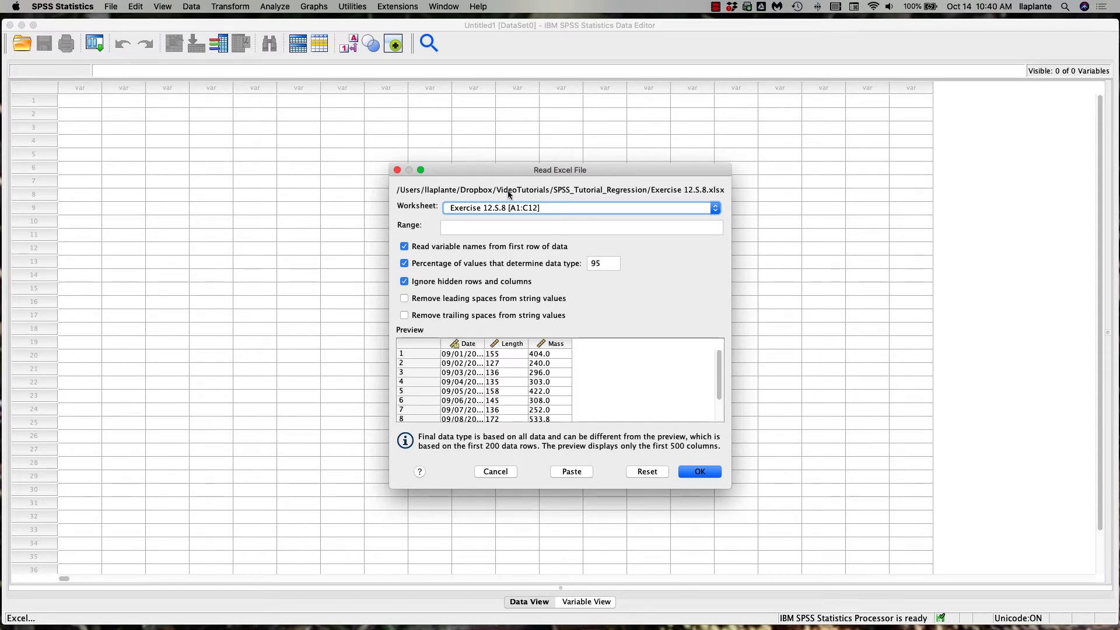
left_click(524, 208)
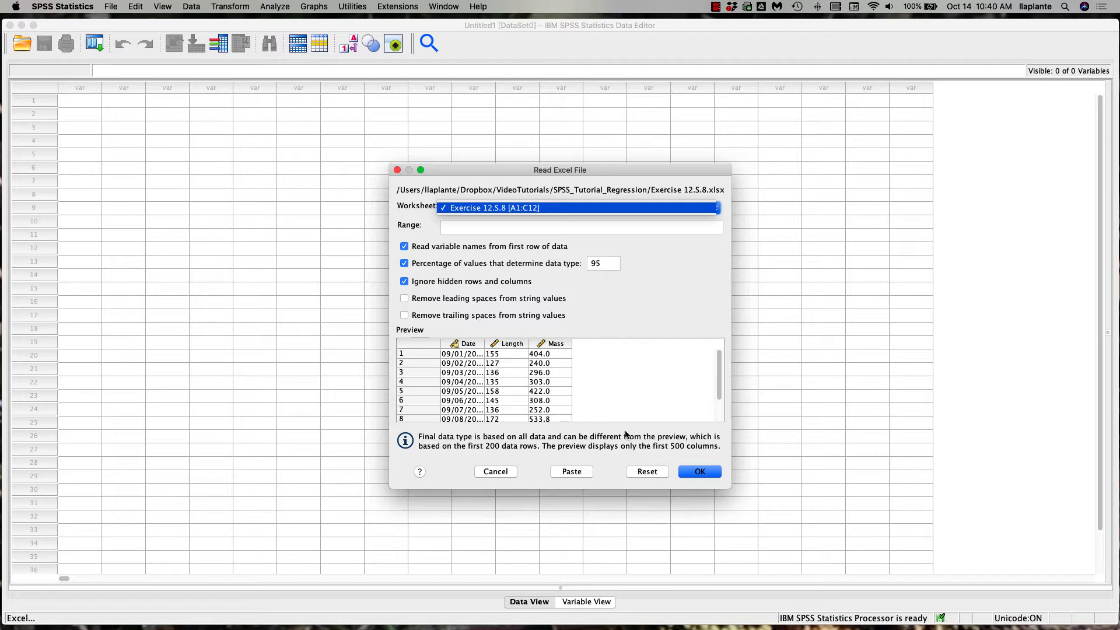
left_click(700, 471)
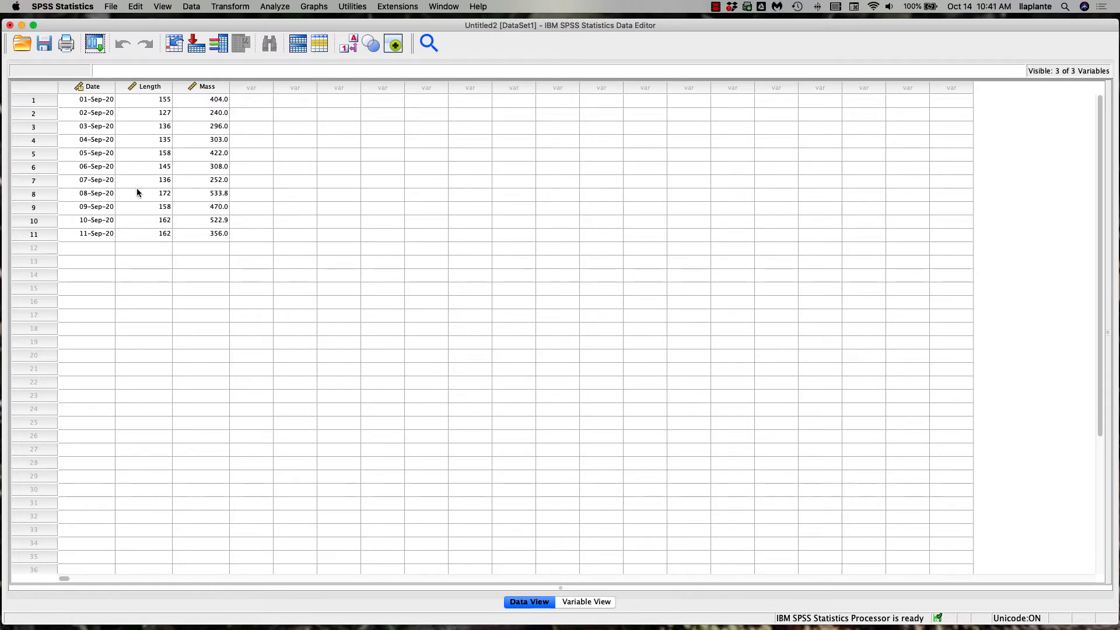
- Try changing the Length variable's type to String with 3 characters
left_click(585, 602)
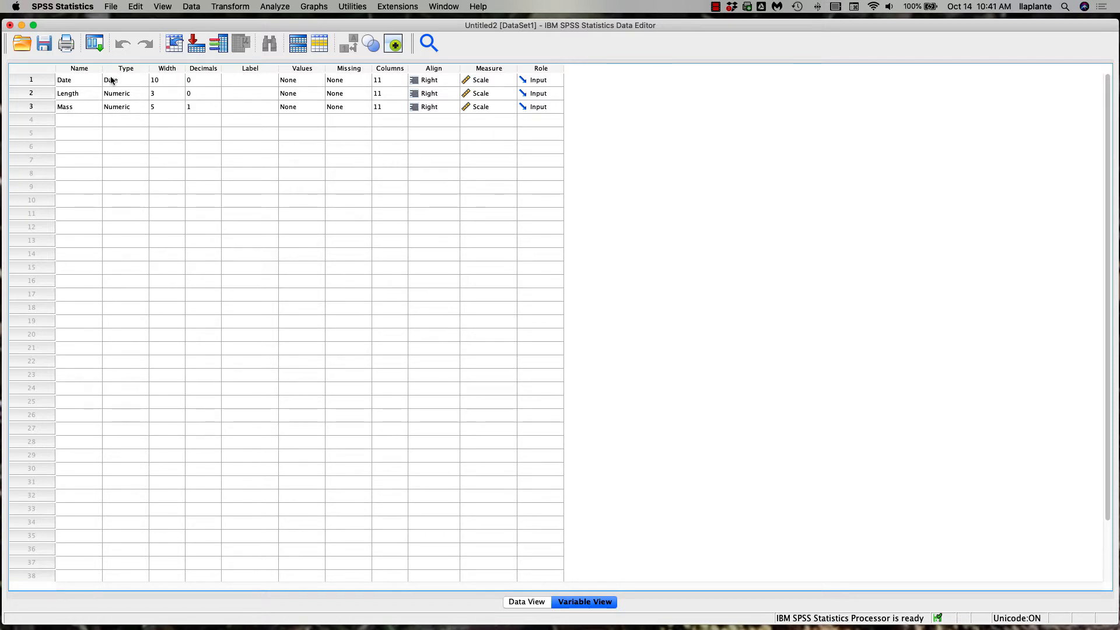
left_click(145, 96)
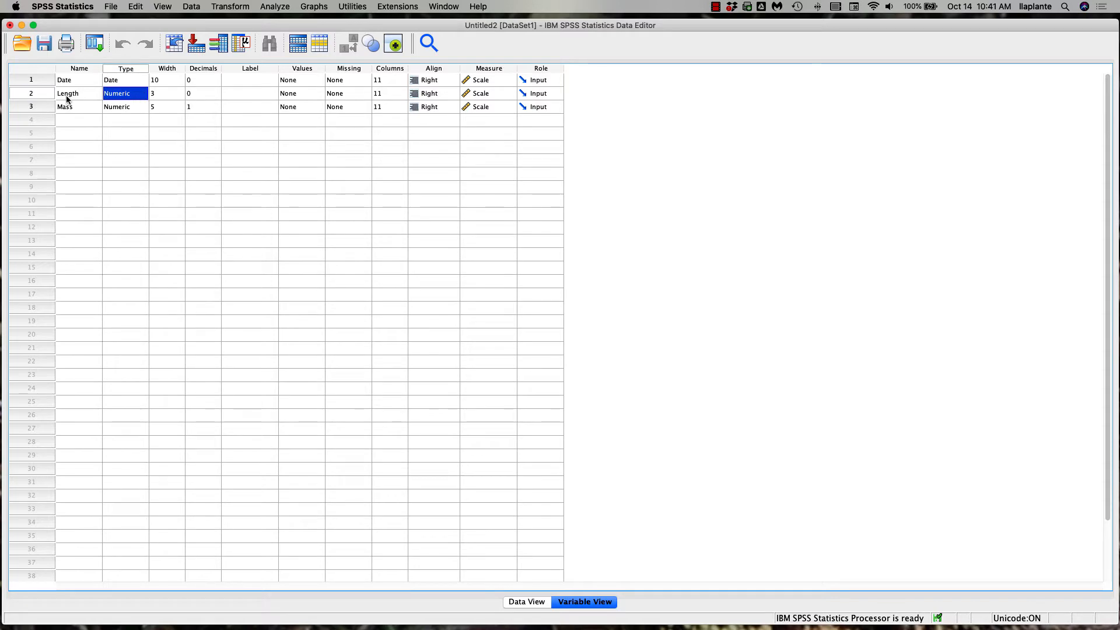
left_click(146, 96)
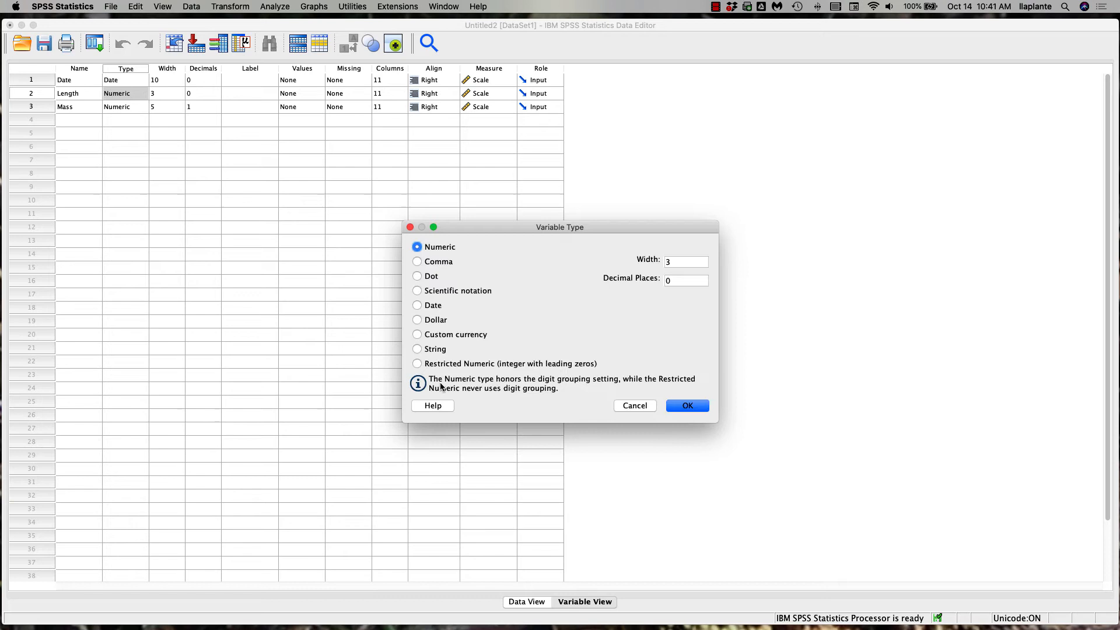
left_click(418, 350)
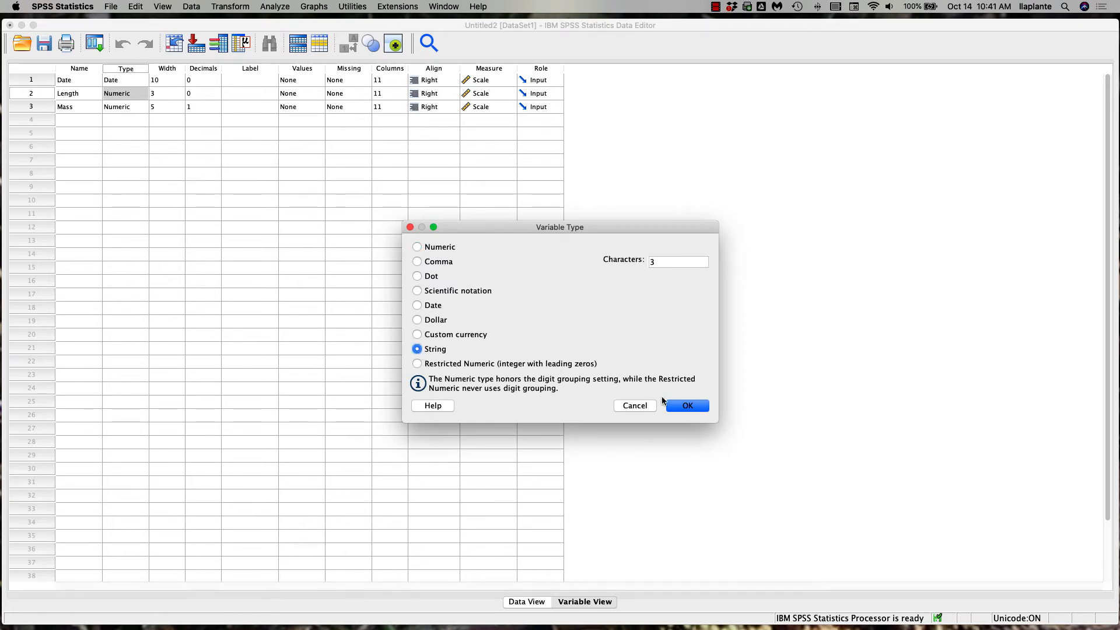
left_click(687, 406)
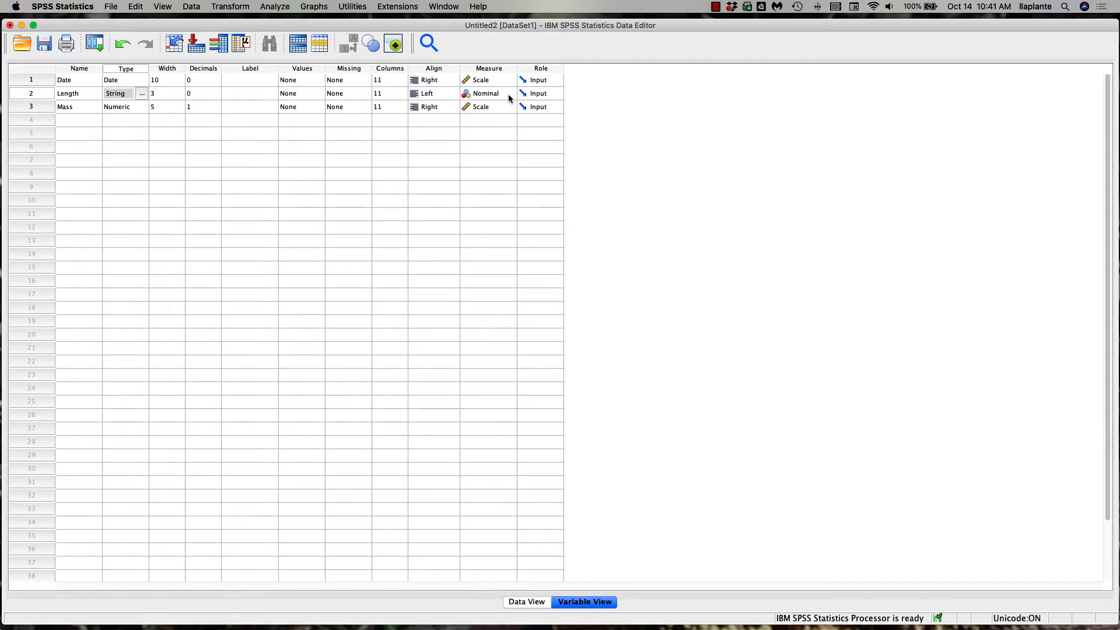
- Set the Length variable's type back to Numeric and its measurement level to Scale
left_click(142, 94)
left_click(418, 247)
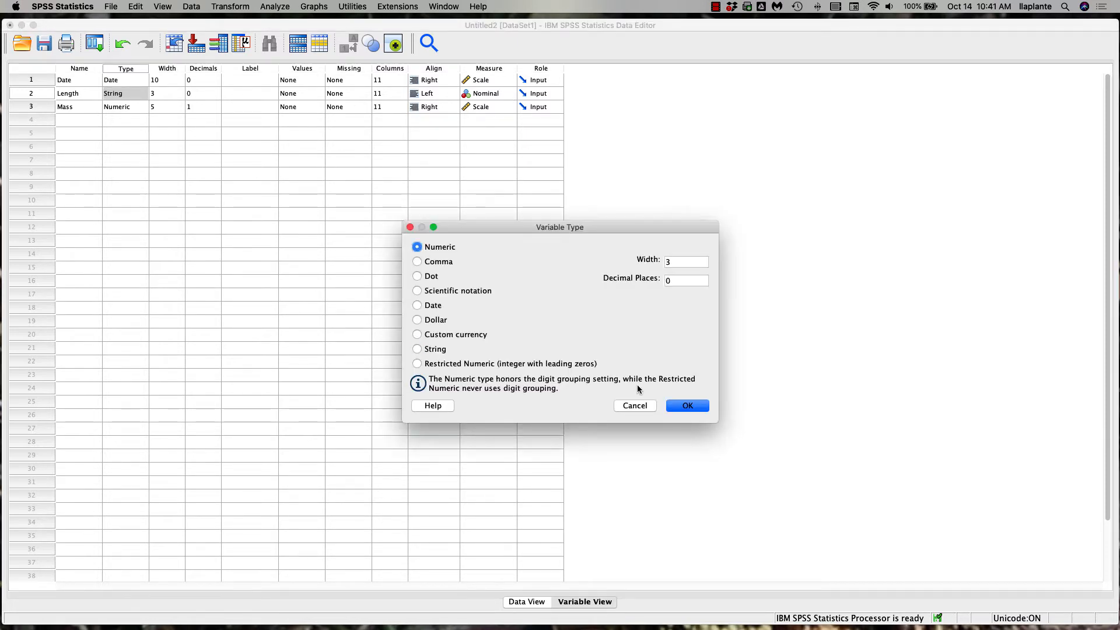
left_click(688, 406)
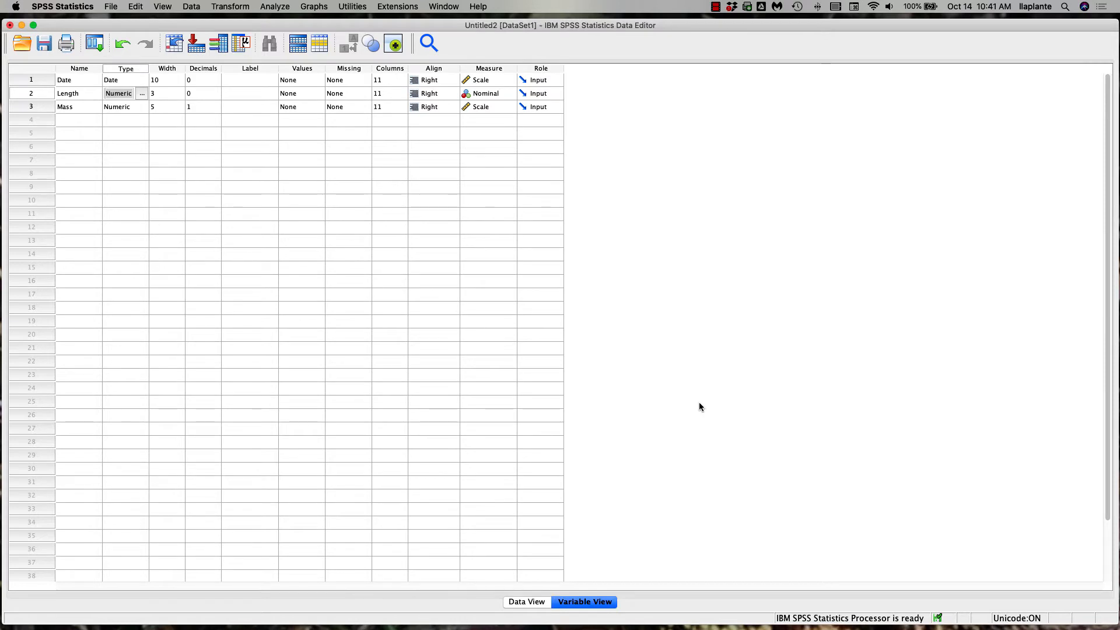
left_click(512, 93)
left_click(512, 93)
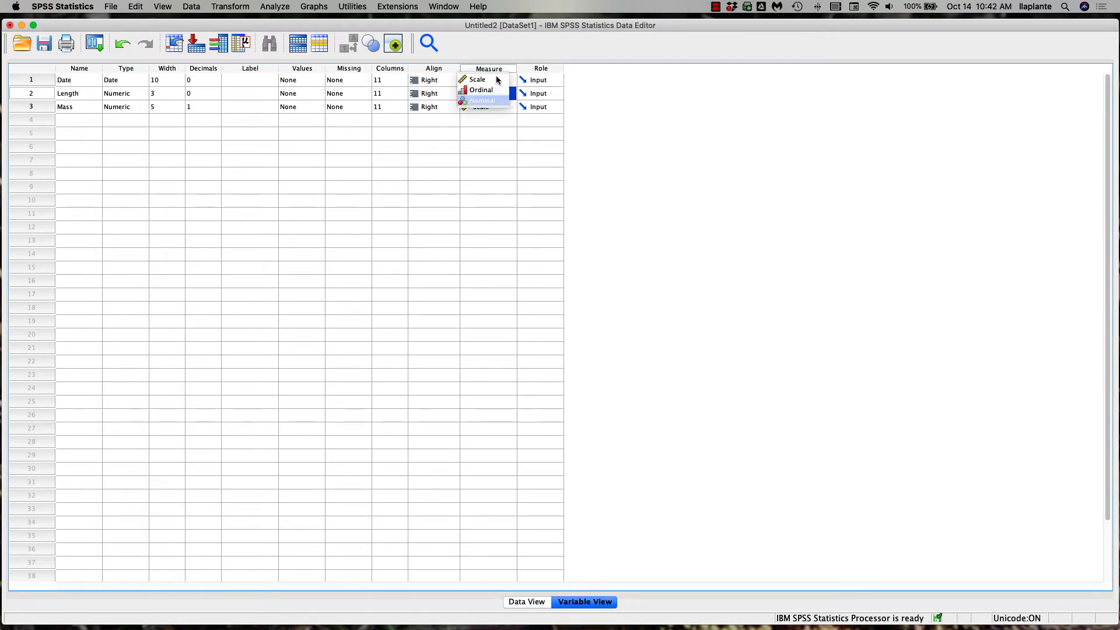
left_click(498, 81)
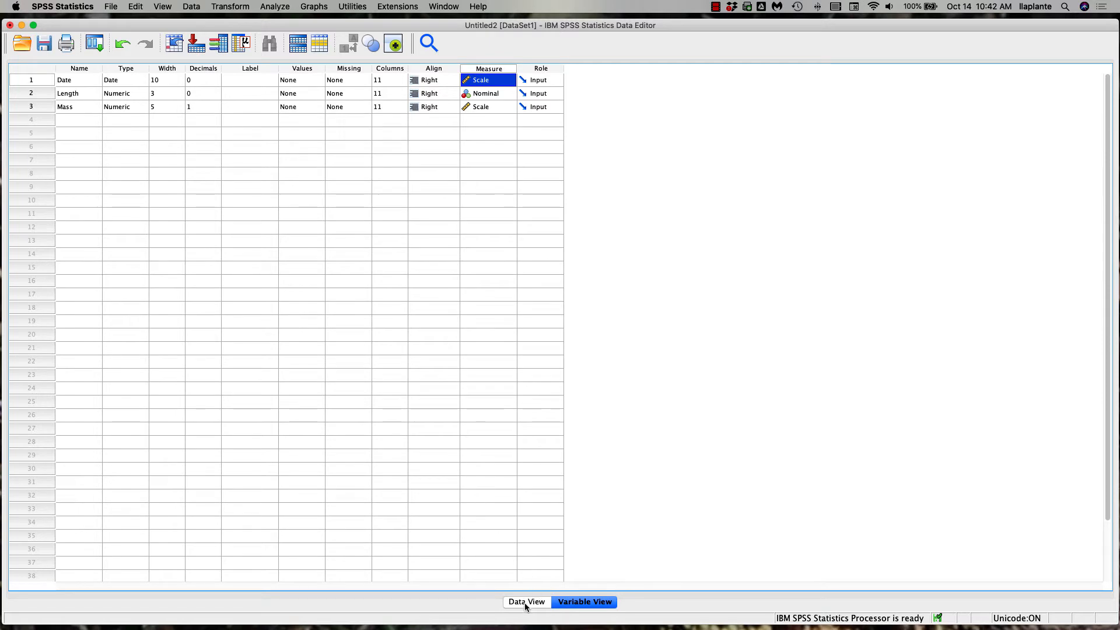
left_click(506, 93)
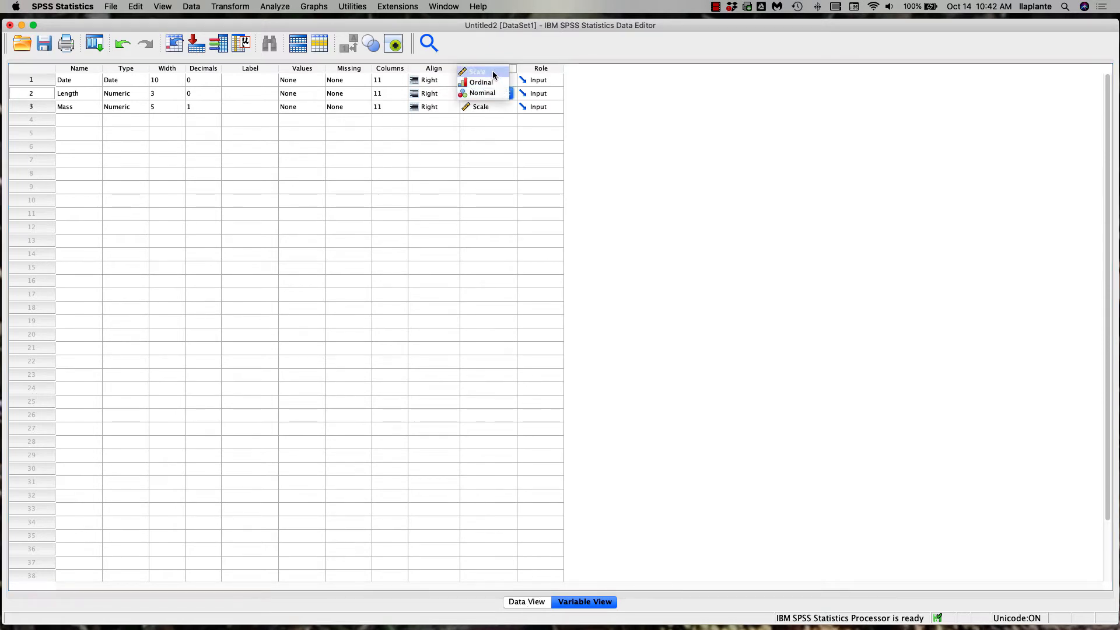
left_click(493, 74)
left_click(520, 411)
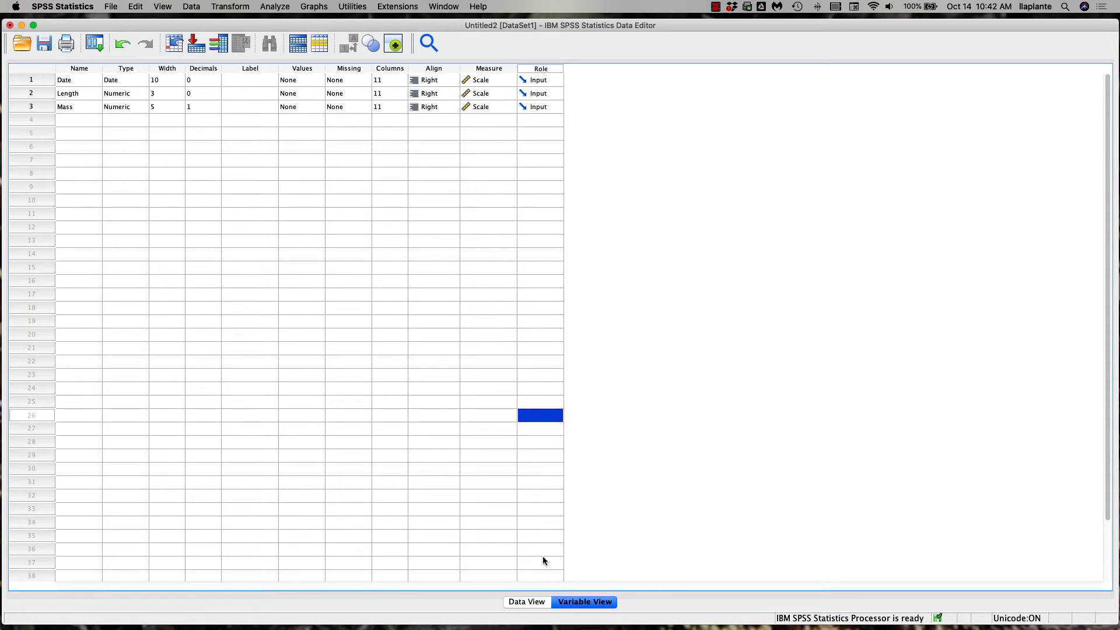
- Set up a linear regression with Mass as the dependent variable and Length as the independent variable
left_click(528, 603)
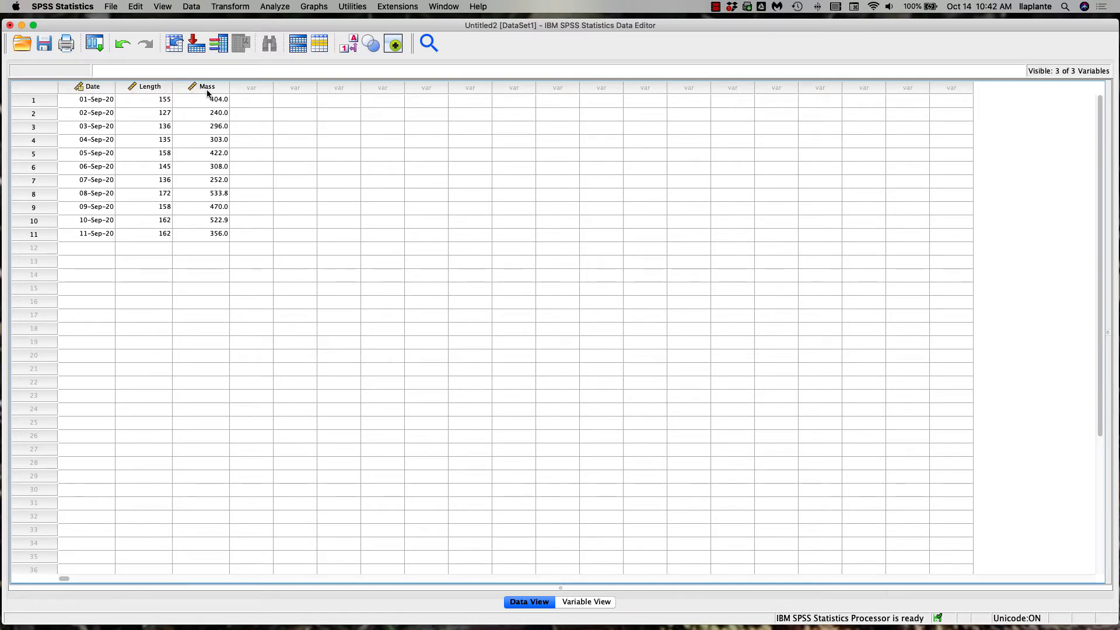
mouse_move(207, 93)
left_click(273, 7)
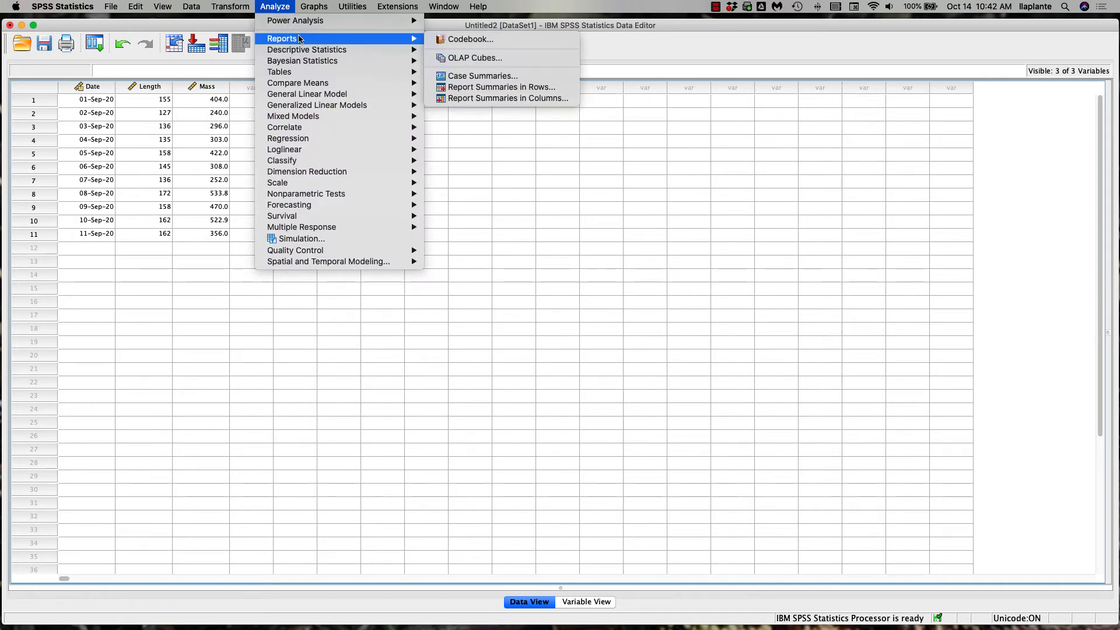
mouse_move(319, 139)
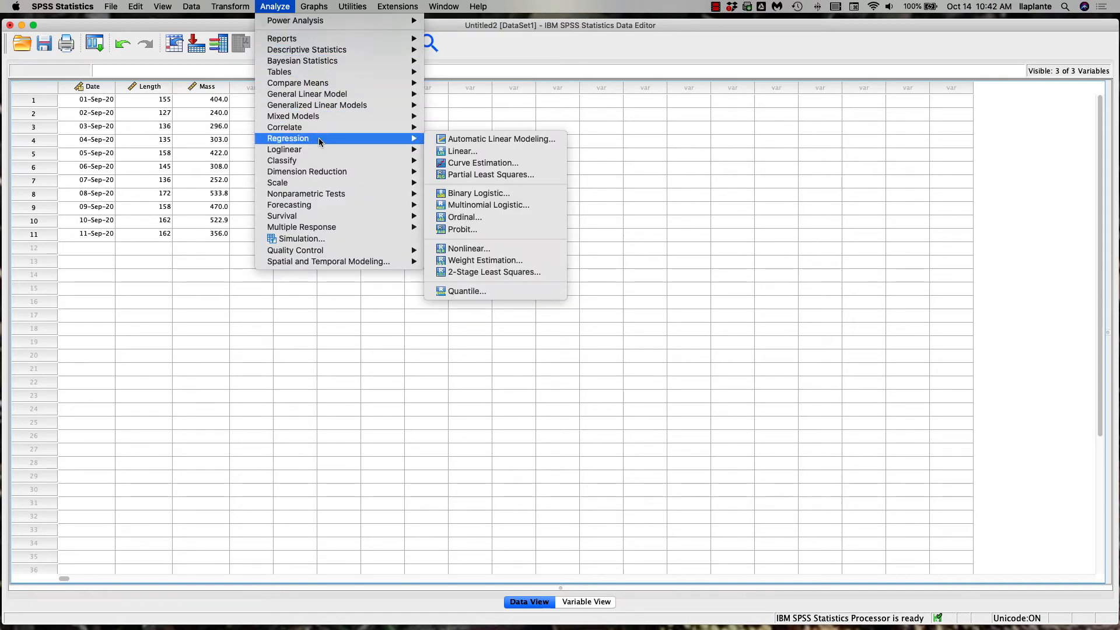
left_click(455, 153)
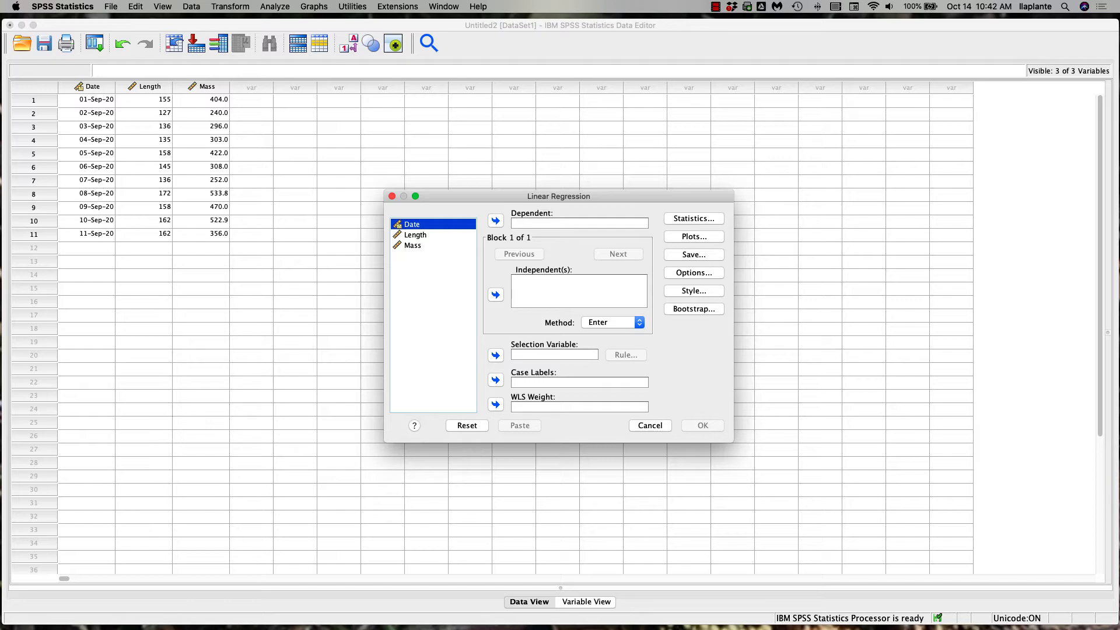
left_click(409, 246)
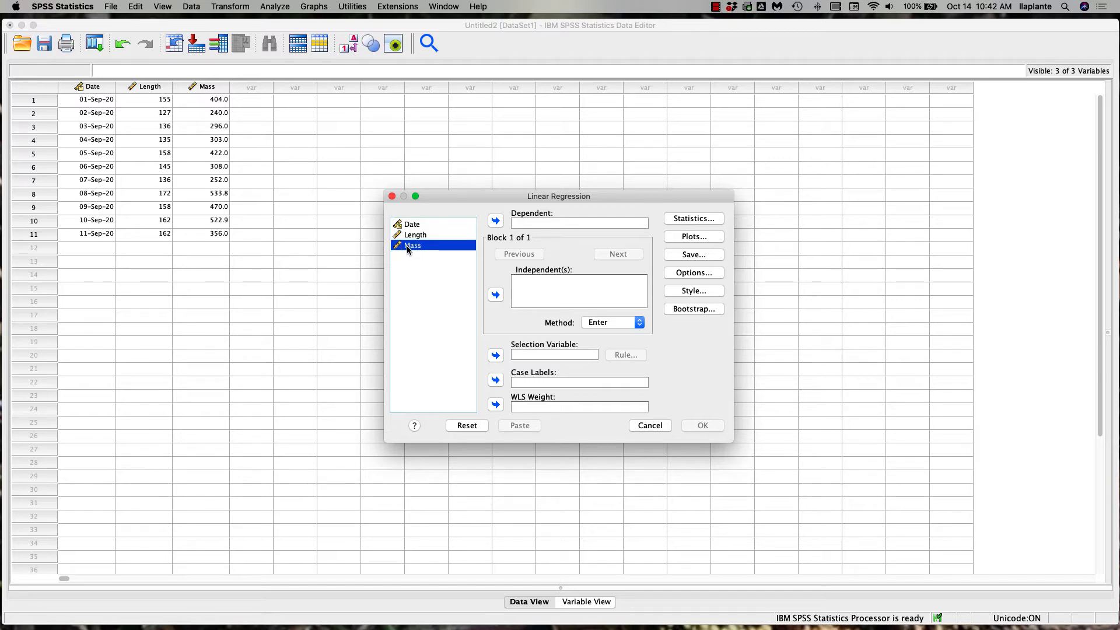
left_click(496, 220)
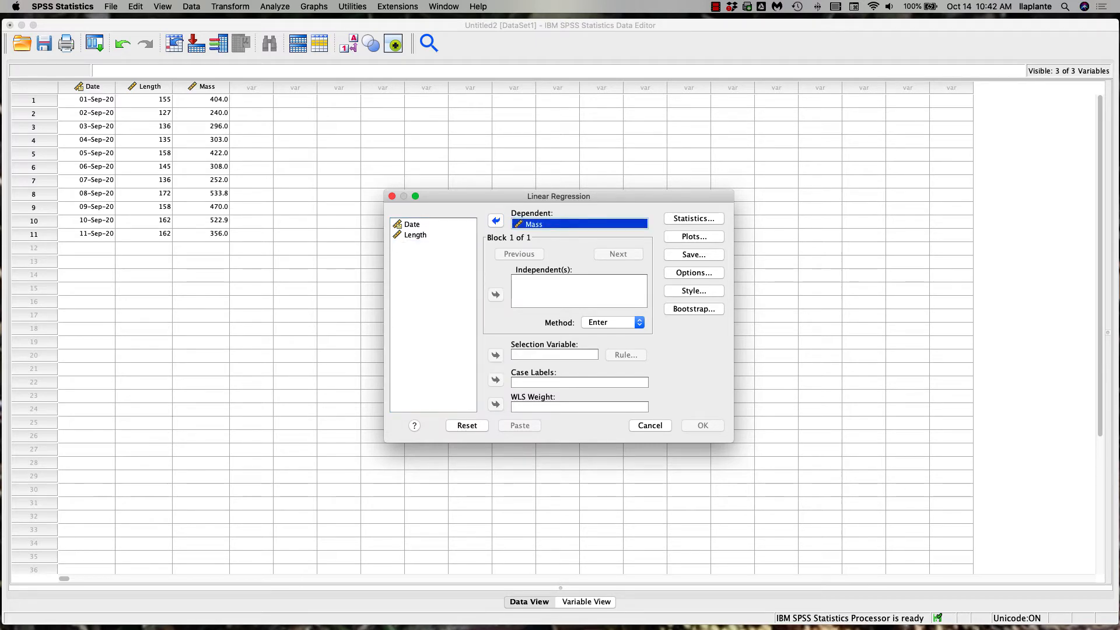
left_click(412, 236)
left_click(495, 295)
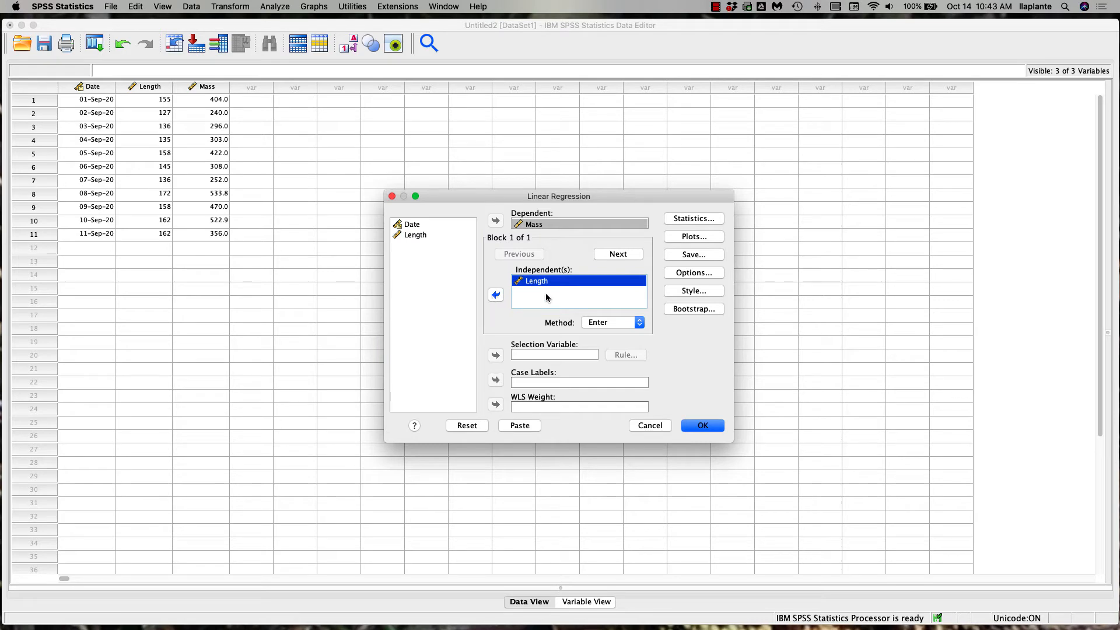
left_click_drag(549, 283, 425, 269)
left_click_drag(424, 235, 553, 283)
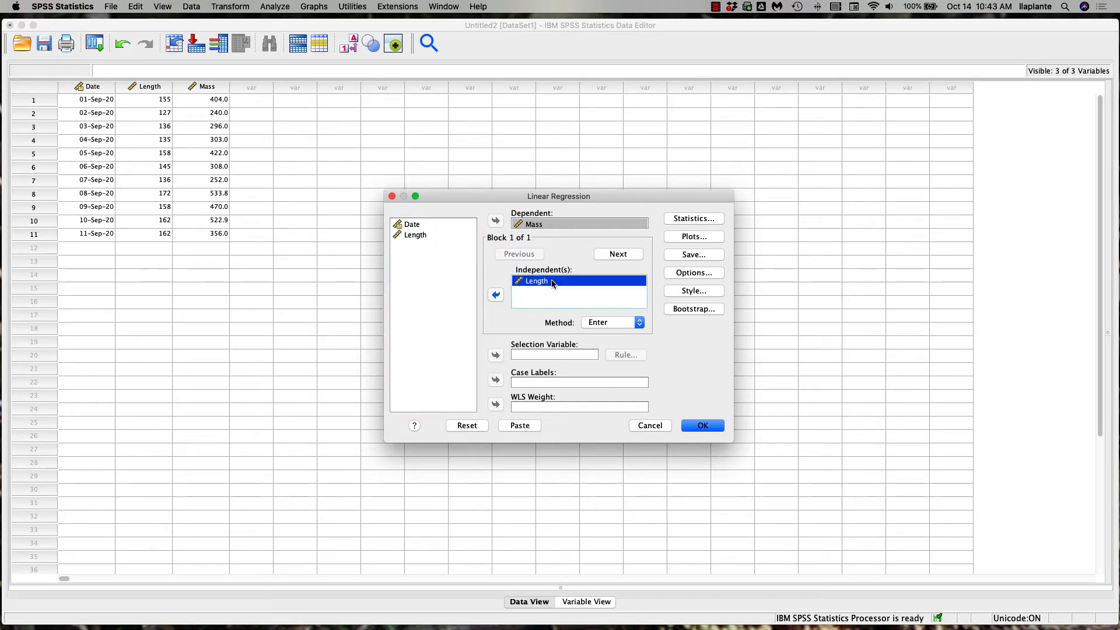
left_click(418, 228)
- Add descriptives and 95% confidence intervals for the coefficients to the regression's statistics output
left_click(700, 221)
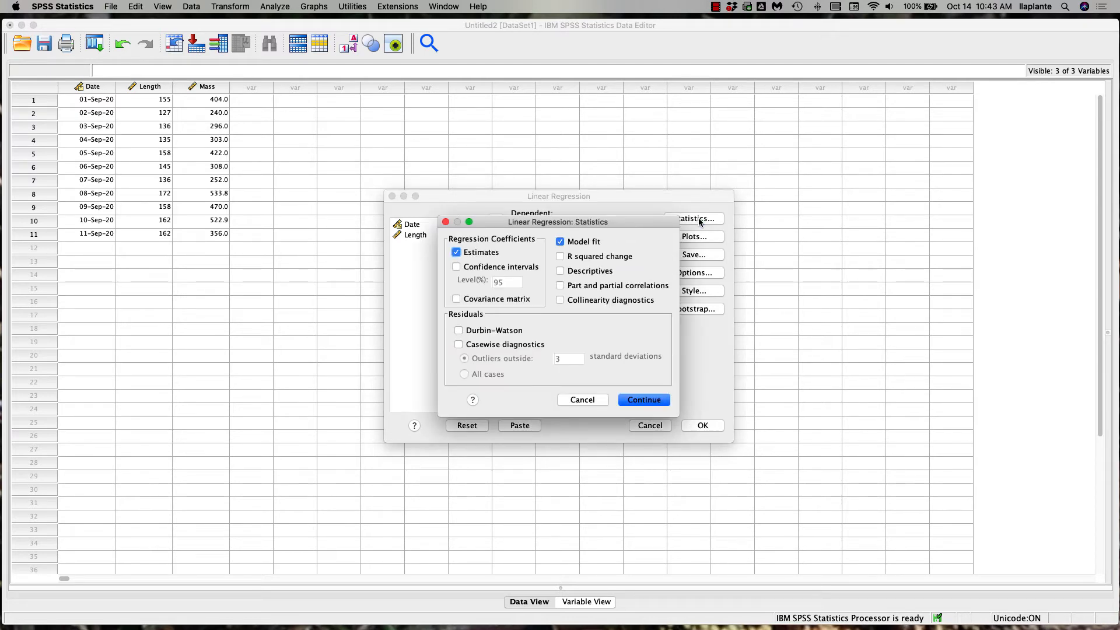
left_click(560, 272)
left_click(457, 268)
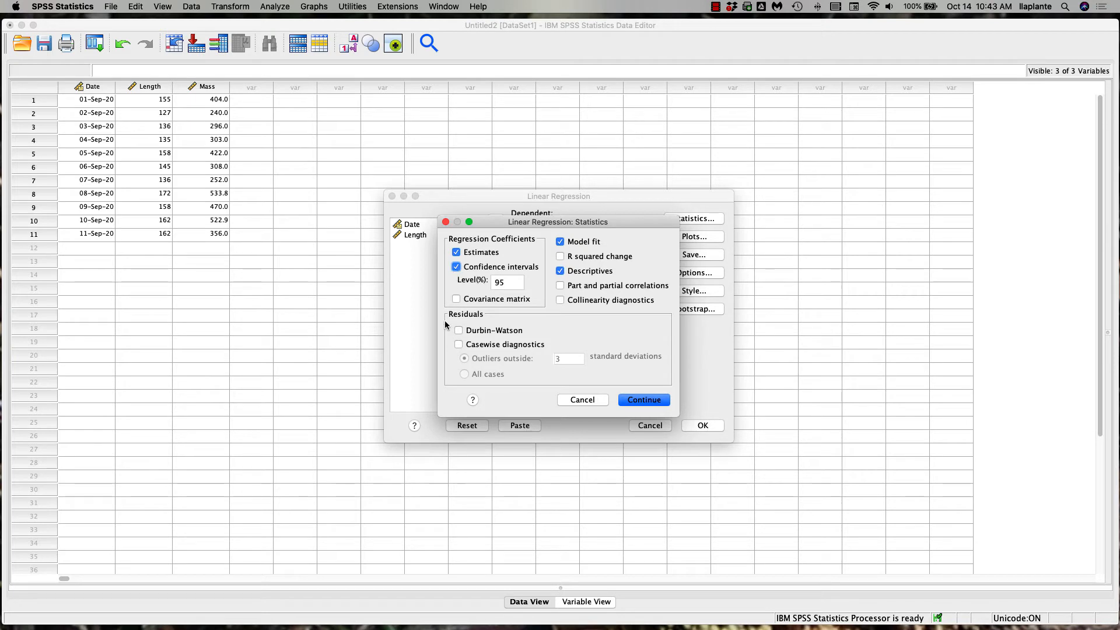
left_click(644, 400)
- Review the Plots, Save, Options and Table Style settings available for the linear regression
left_click(698, 238)
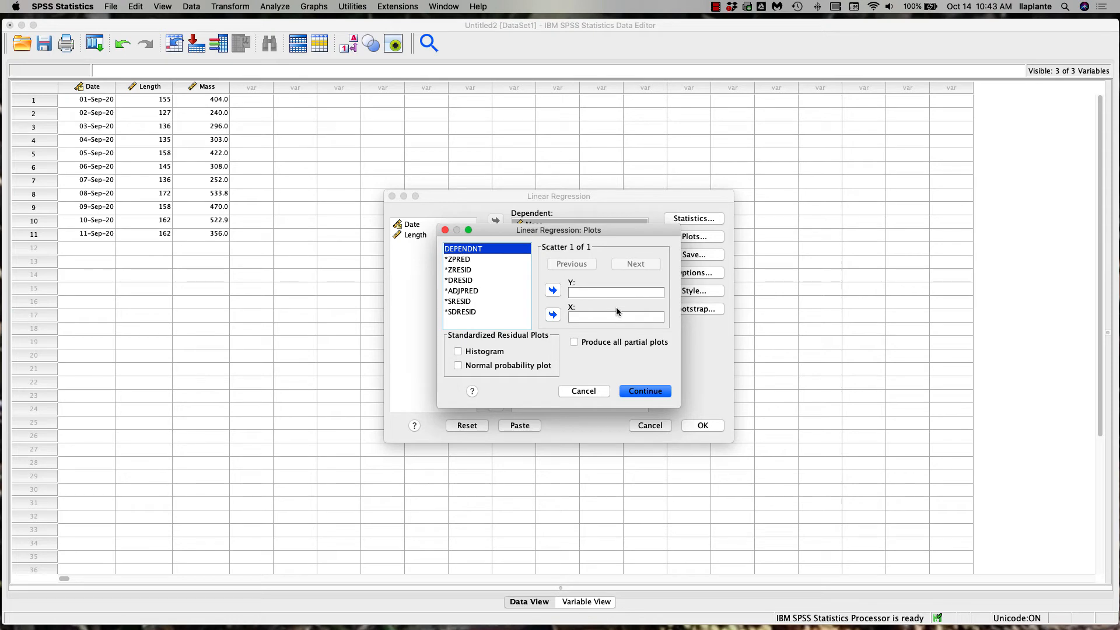
left_click(584, 391)
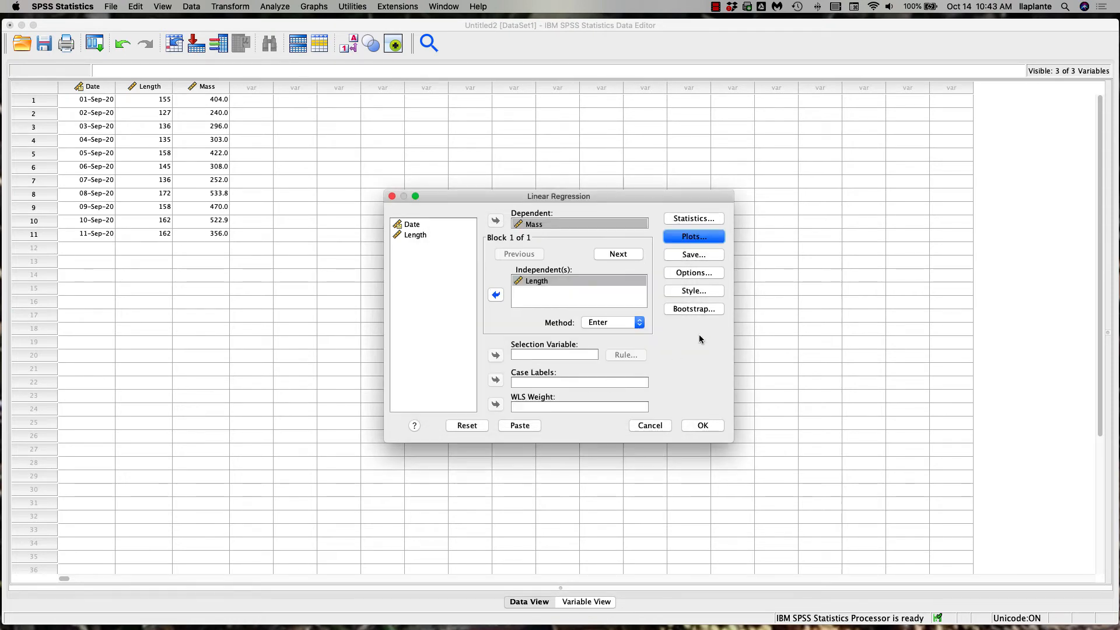
left_click(695, 255)
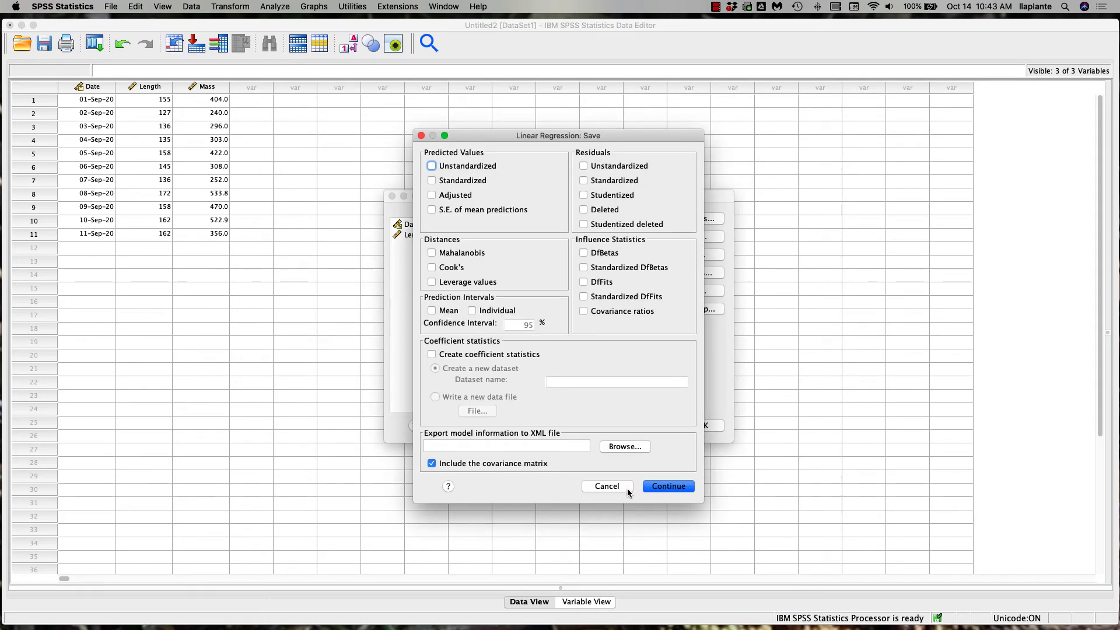
left_click(605, 485)
left_click(697, 274)
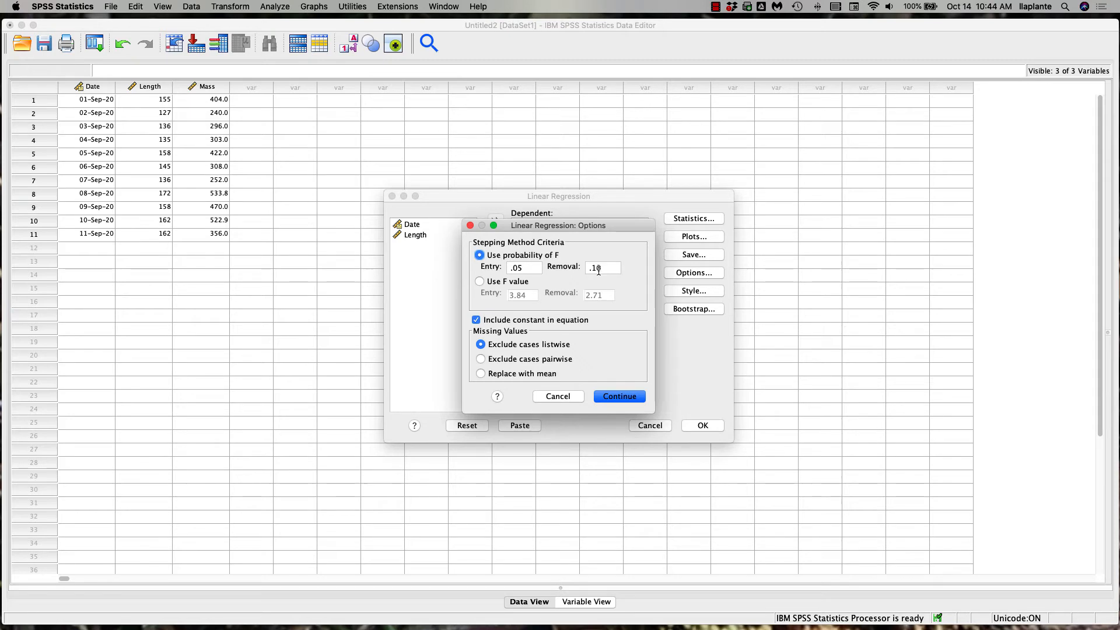
left_click(557, 397)
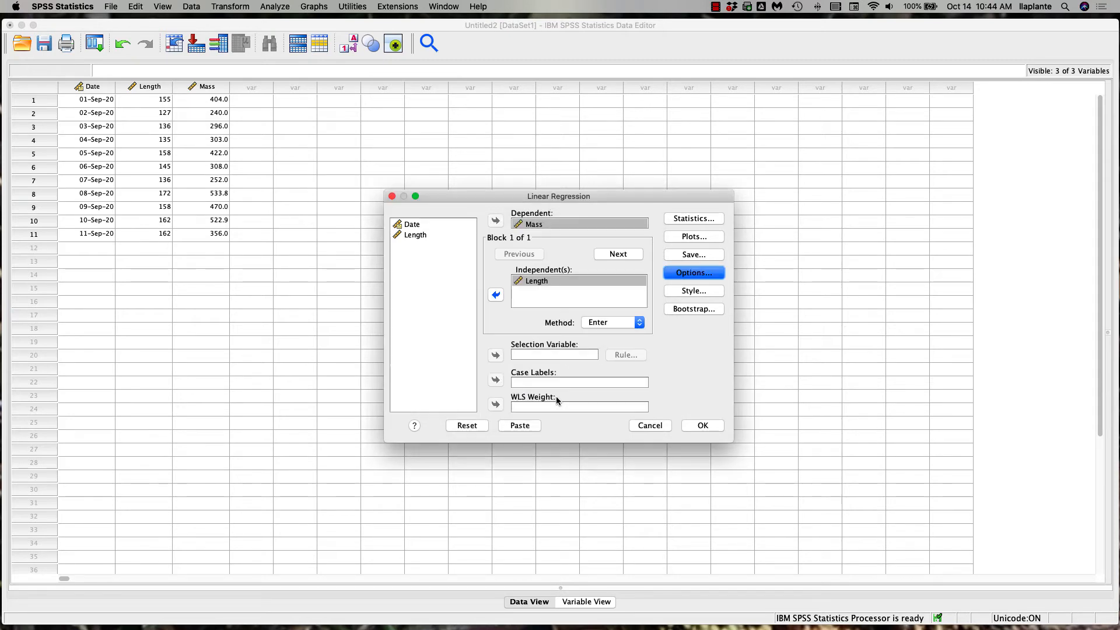
left_click(691, 292)
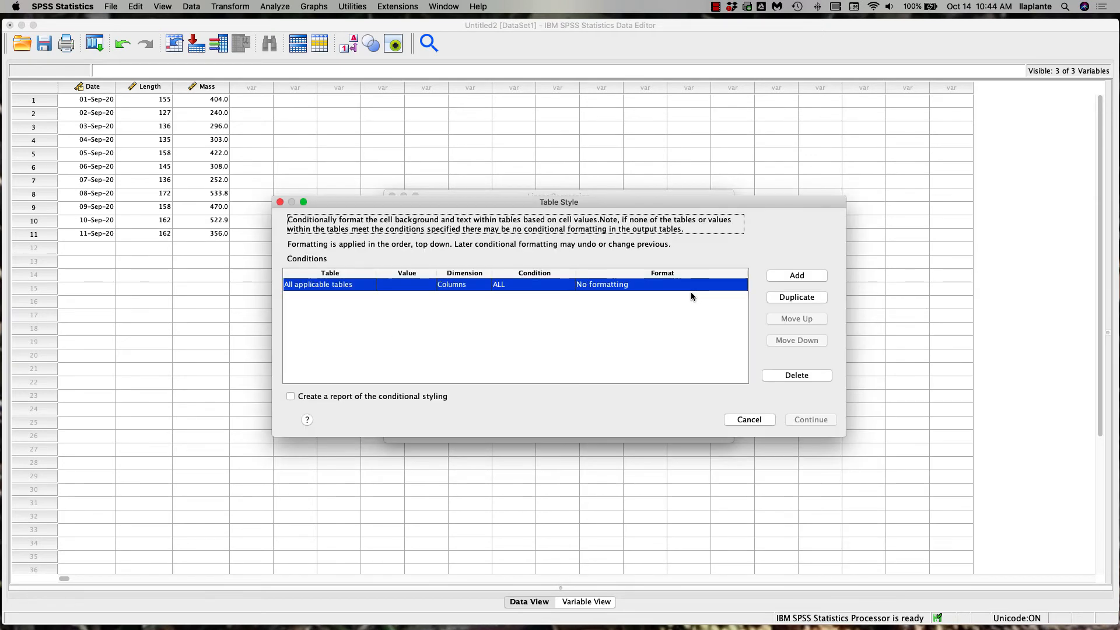
left_click(751, 419)
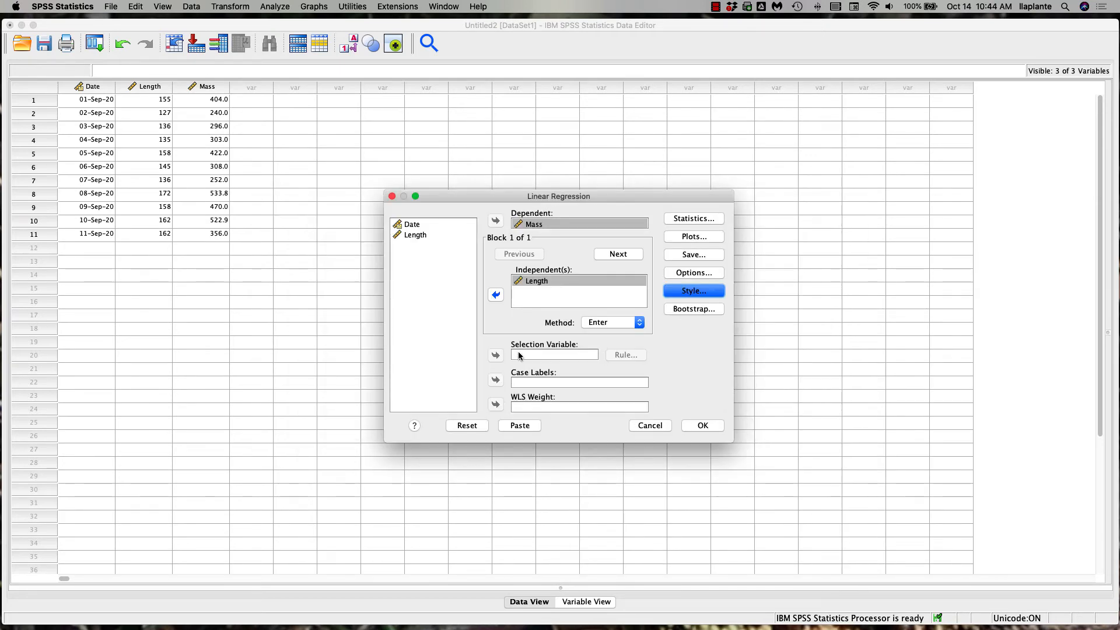
- Run the linear regression, then resize and arrange the Data Editor and output Viewer windows side by side
left_click(702, 425)
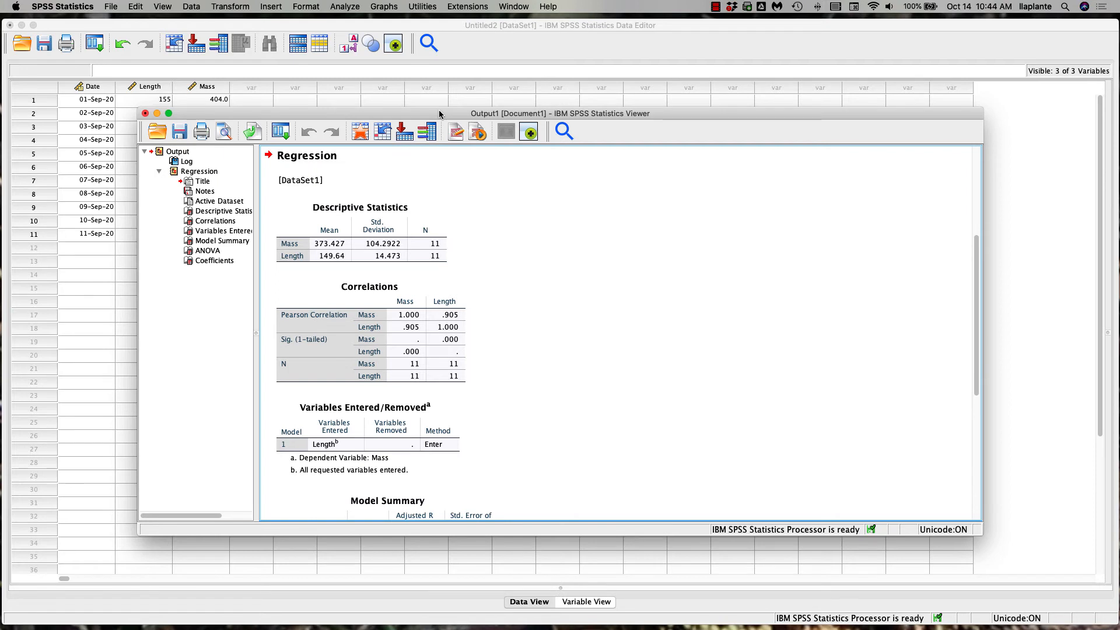
left_click_drag(431, 117, 550, 22)
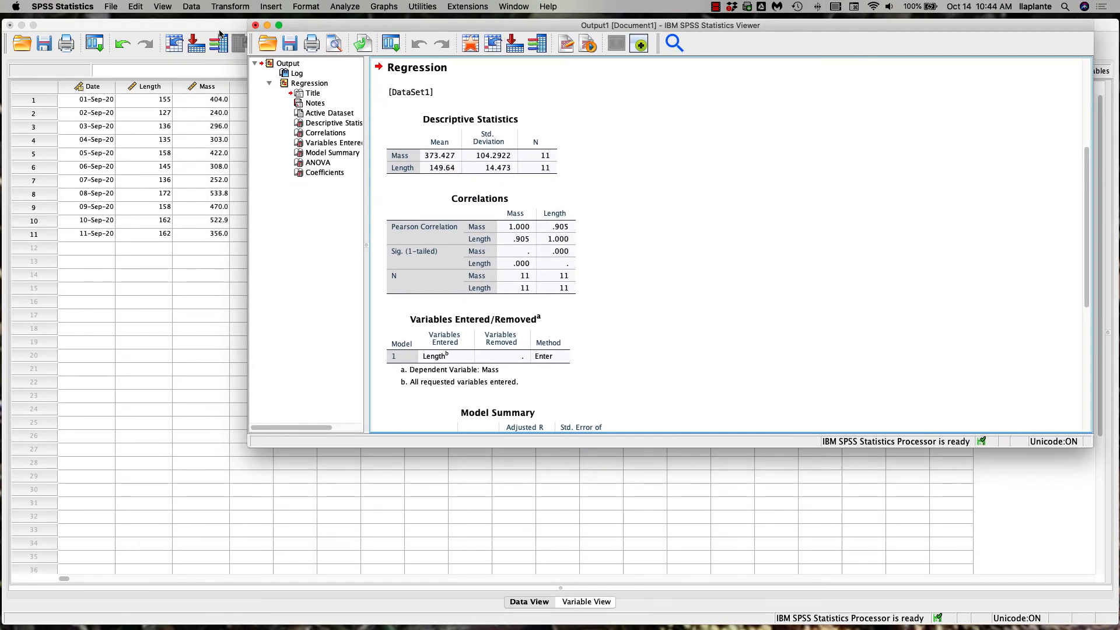
left_click(185, 30)
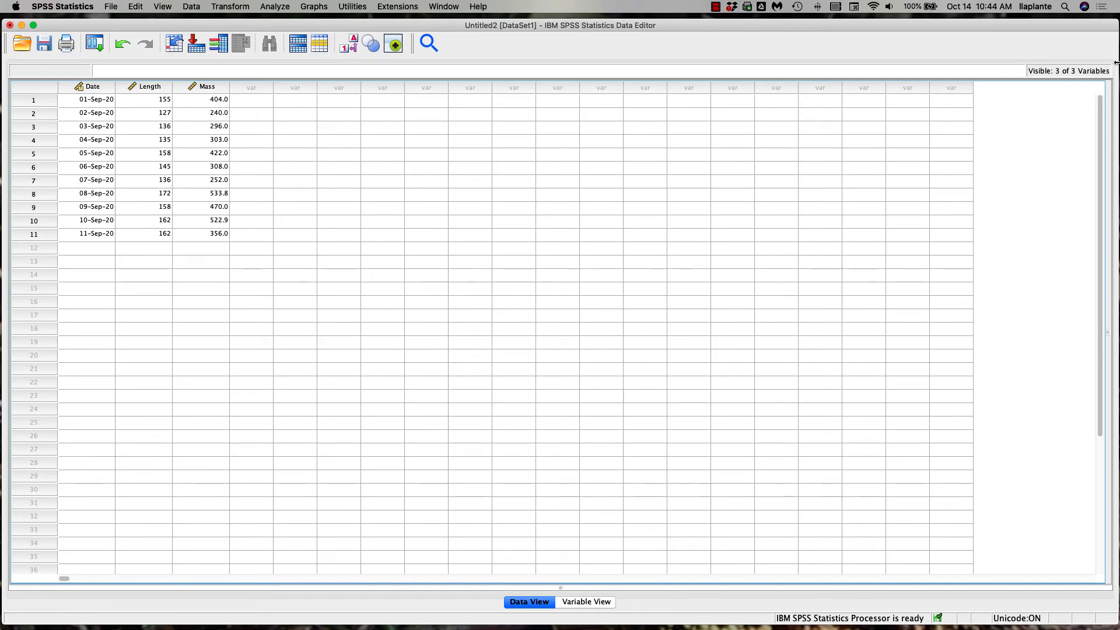
left_click_drag(1081, 66, 521, 125)
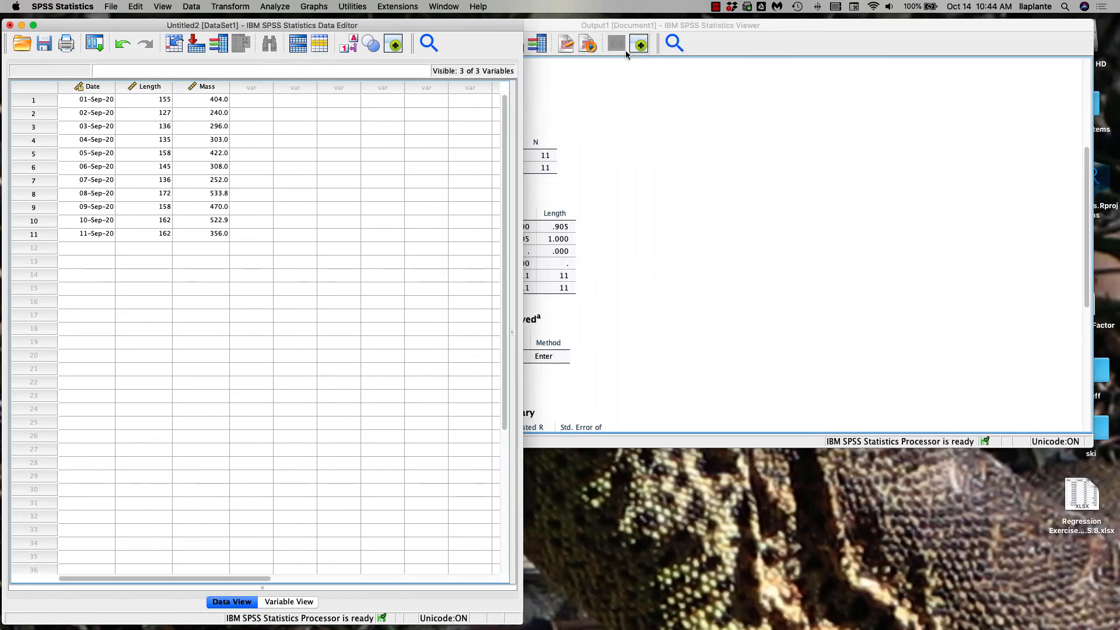
left_click_drag(1092, 140, 759, 143)
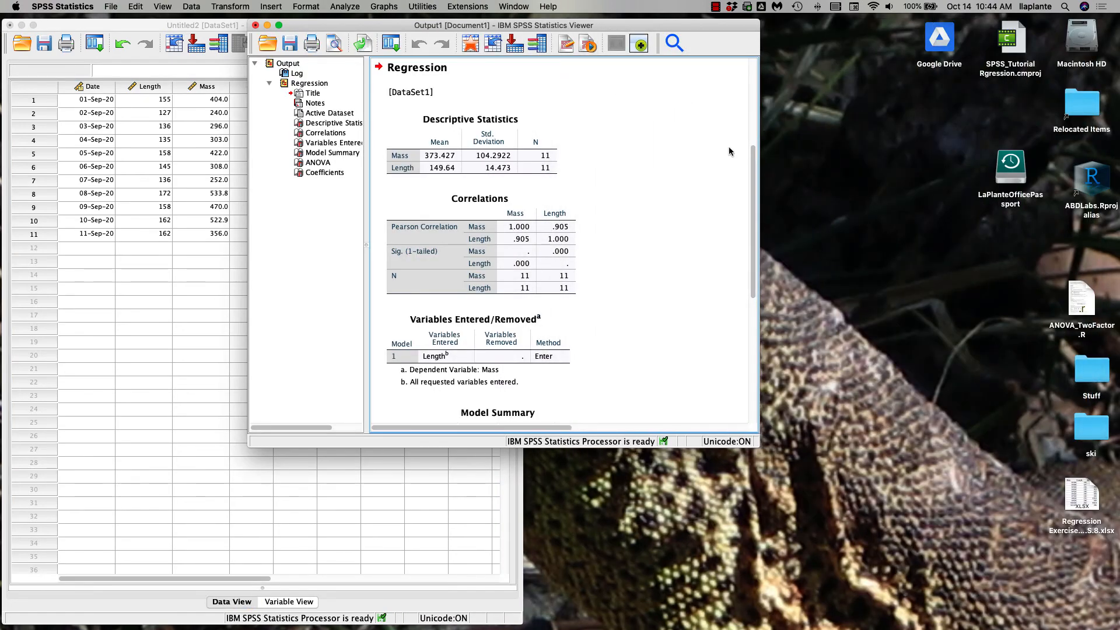
left_click_drag(530, 26, 869, 23)
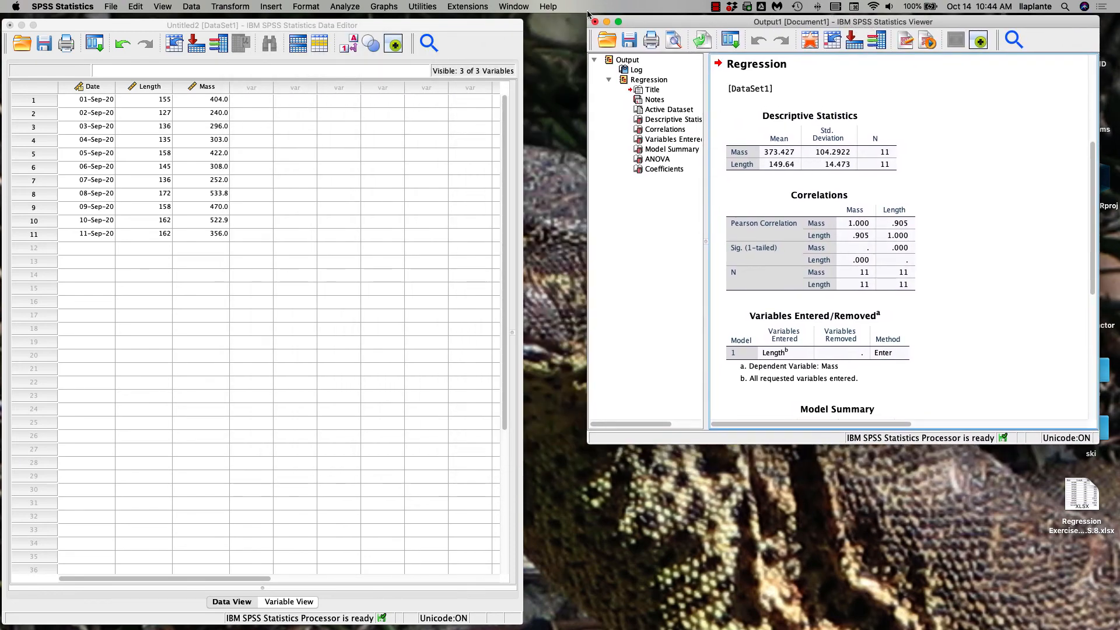
- Enlarge the output Viewer window over the Data Editor to fit more of the regression tables
left_click(507, 7)
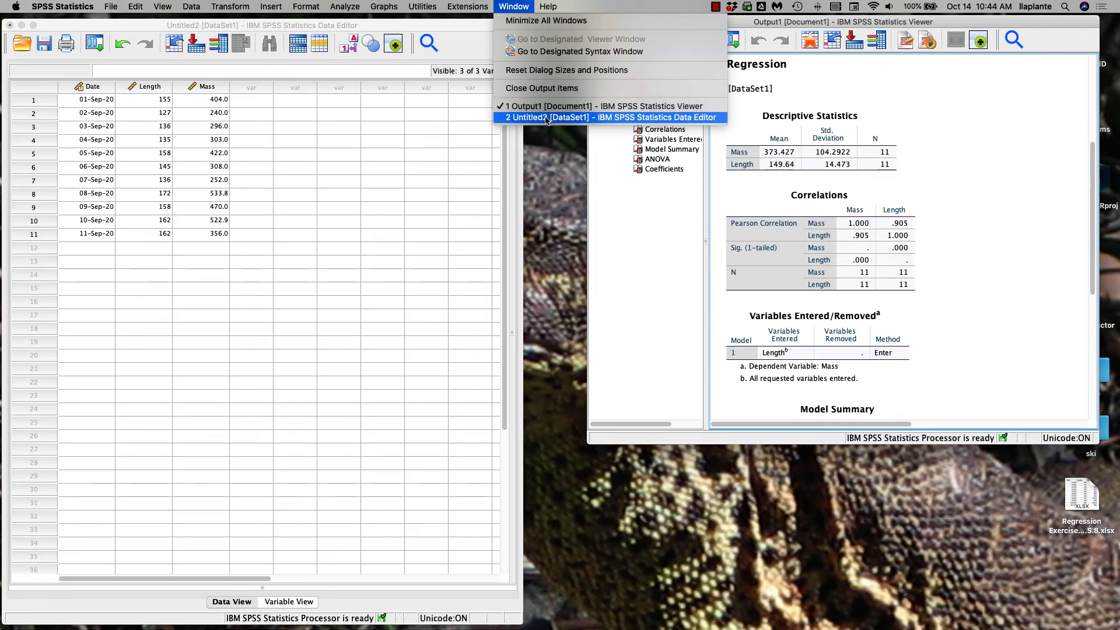
left_click(999, 228)
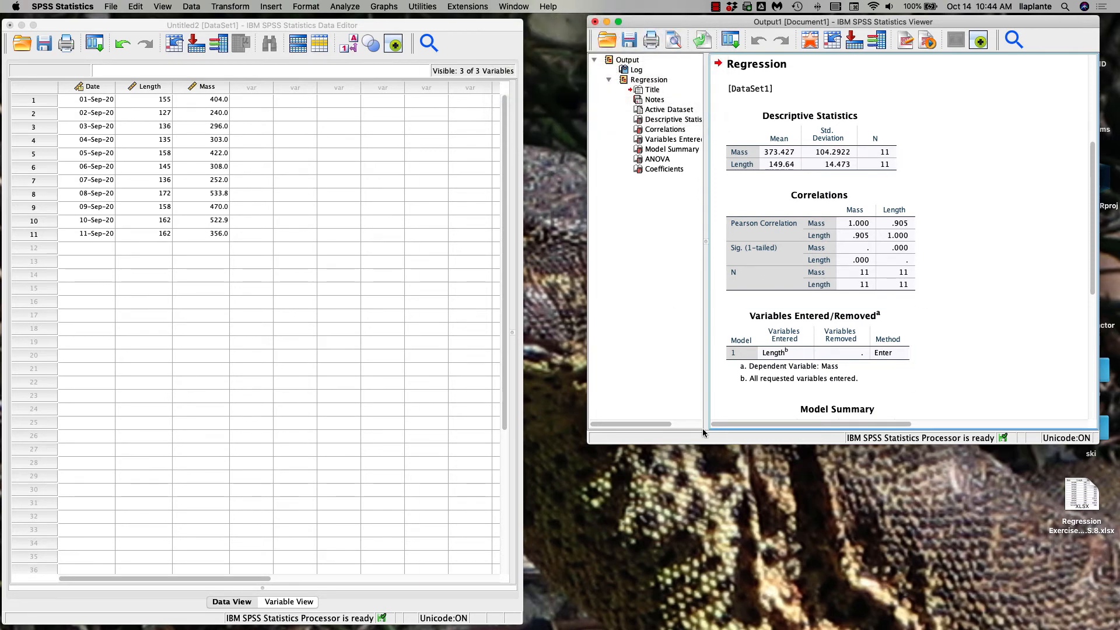
left_click_drag(585, 451, 245, 611)
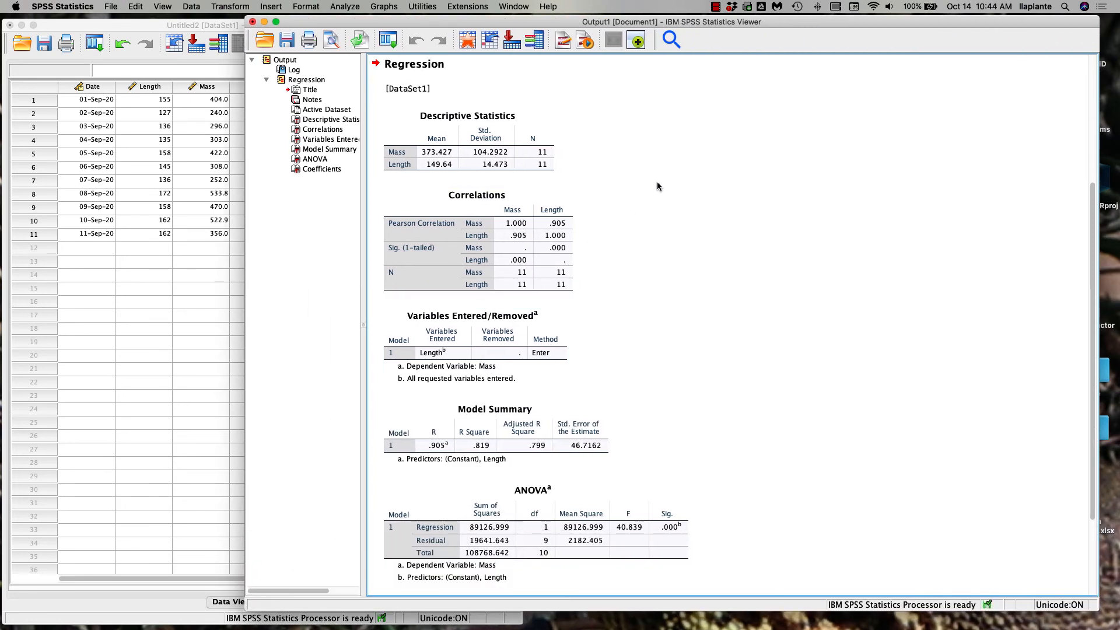
- Examine the Descriptive Statistics, Correlations, Model Summary, ANOVA and Coefficients tables in the regression output
left_click(540, 172)
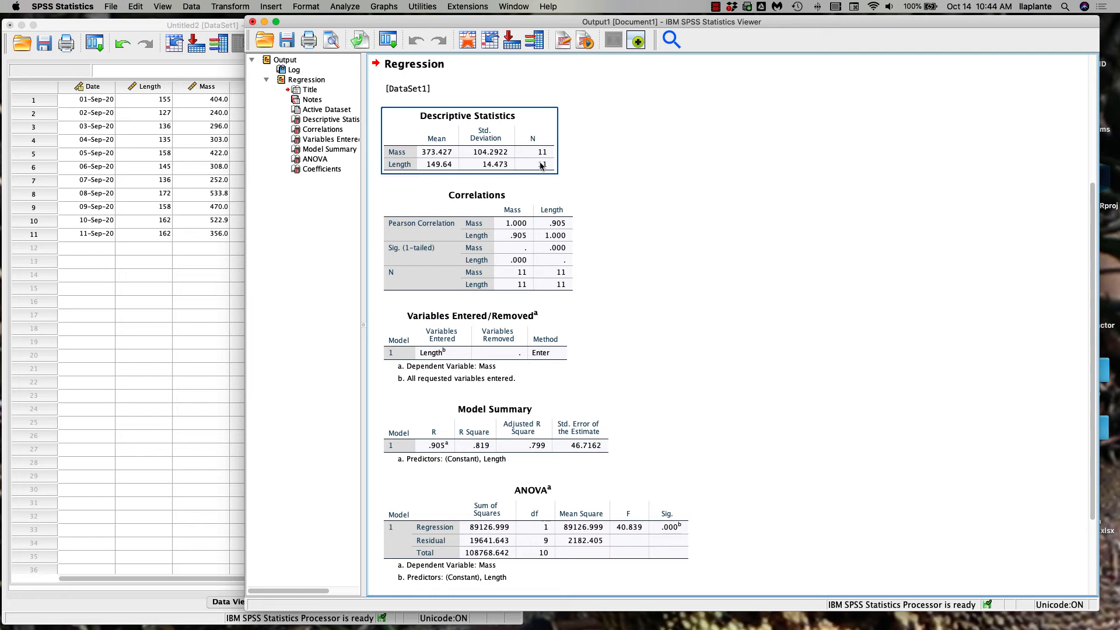
left_click(654, 202)
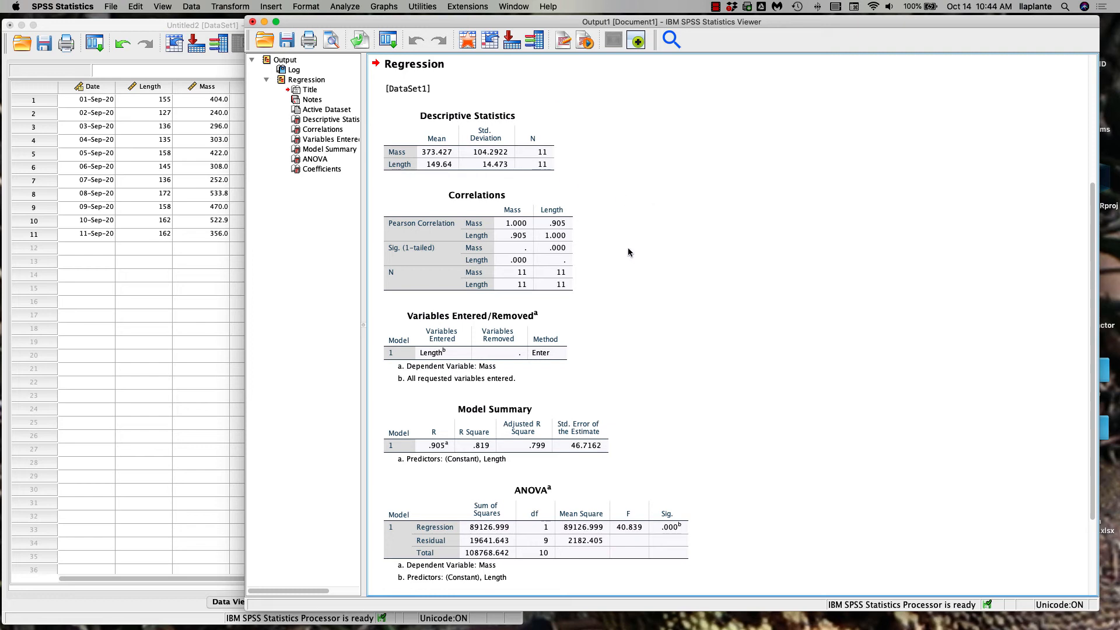
left_click(518, 198)
left_click(620, 290)
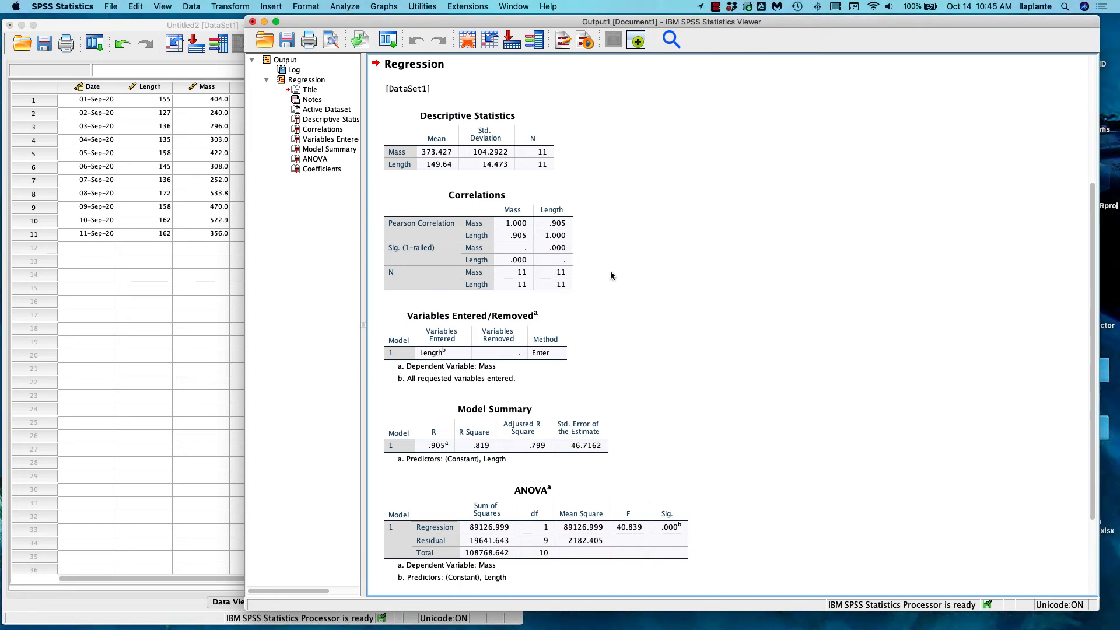
left_click(552, 248)
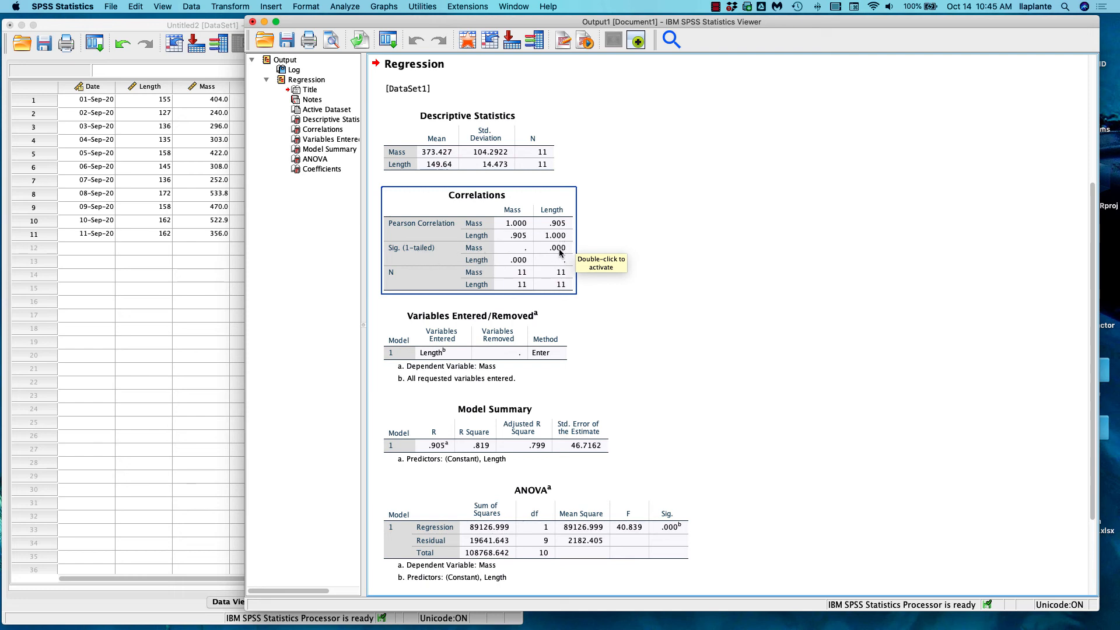
left_click(608, 389)
scroll(608, 390, "down", 5)
left_click(615, 391)
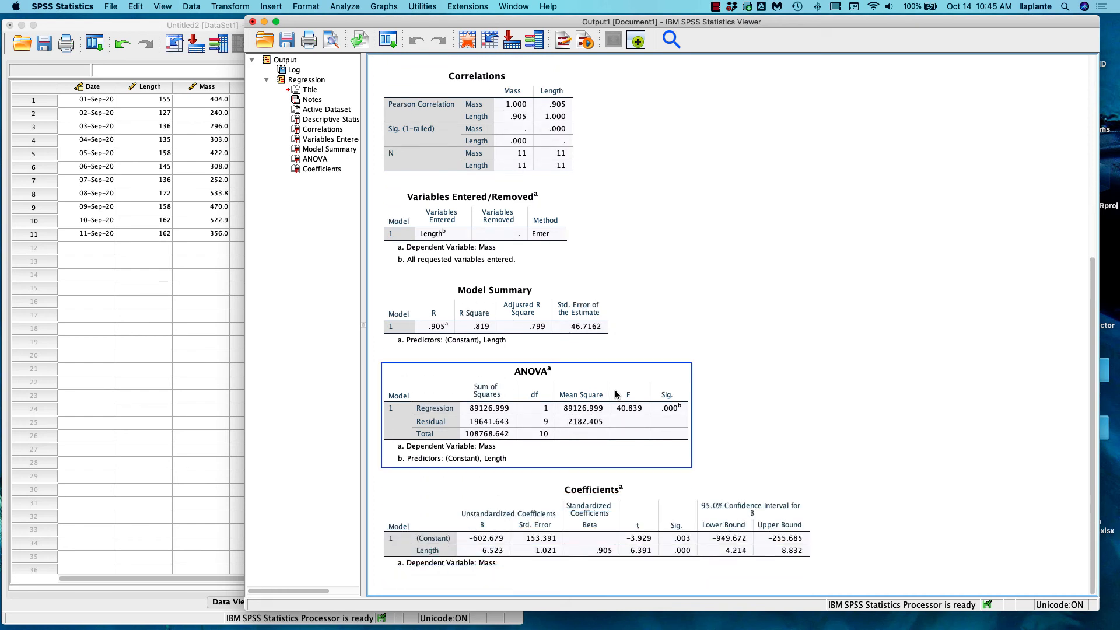
left_click(479, 347)
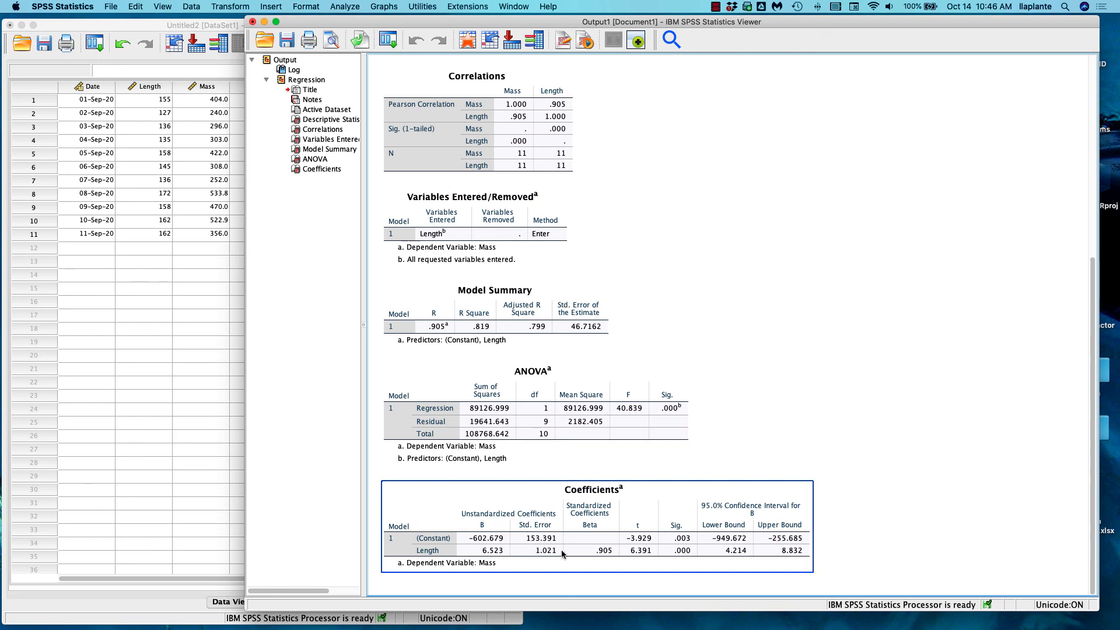
left_click(896, 430)
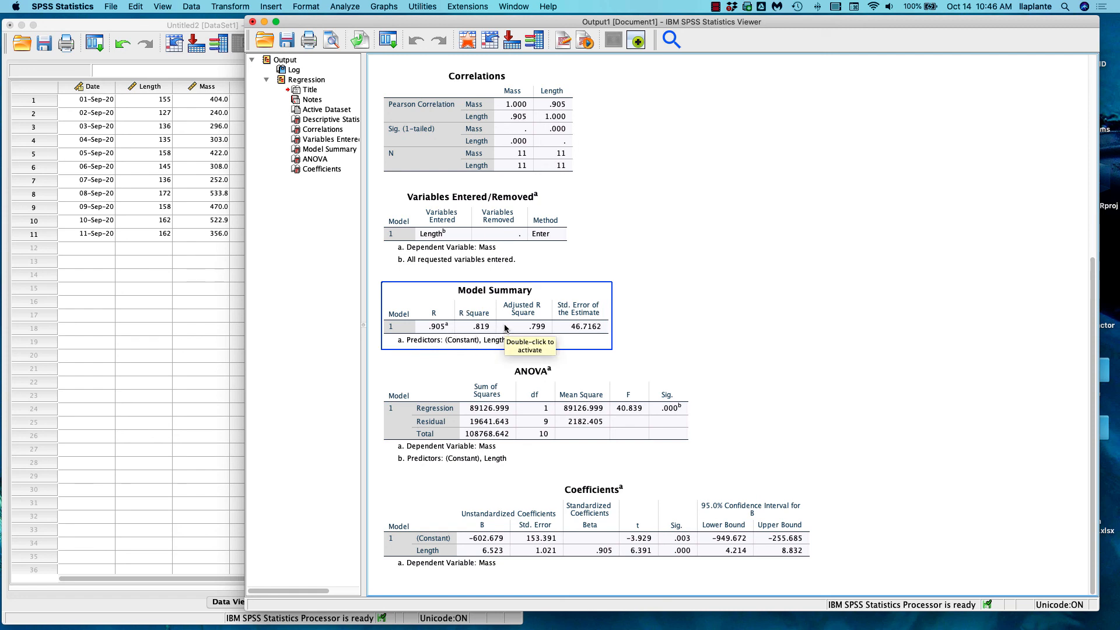
left_click(517, 355)
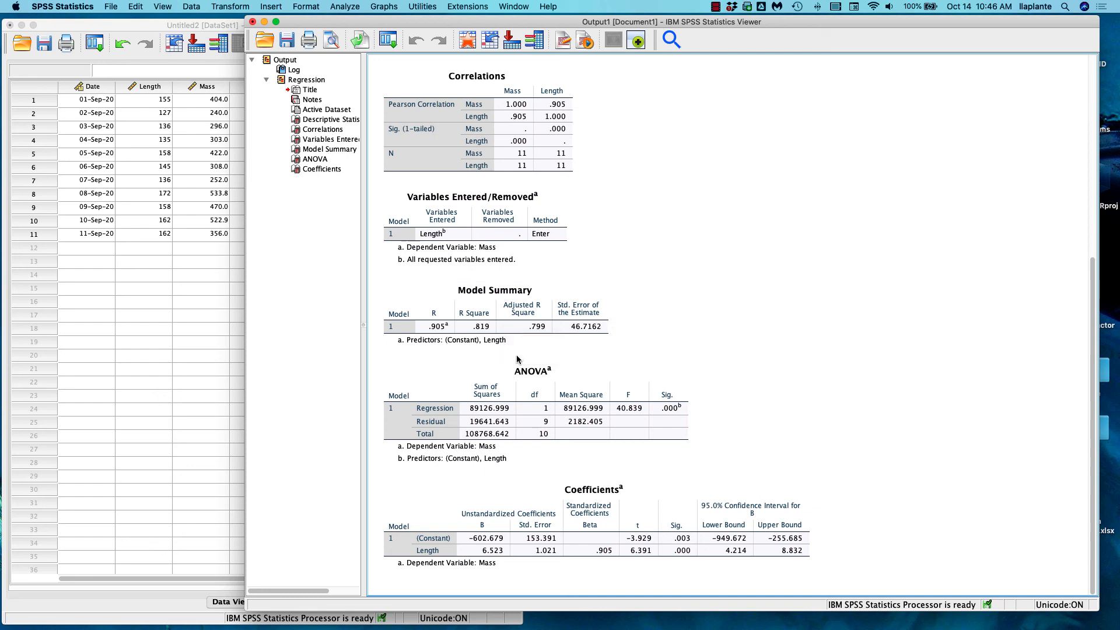